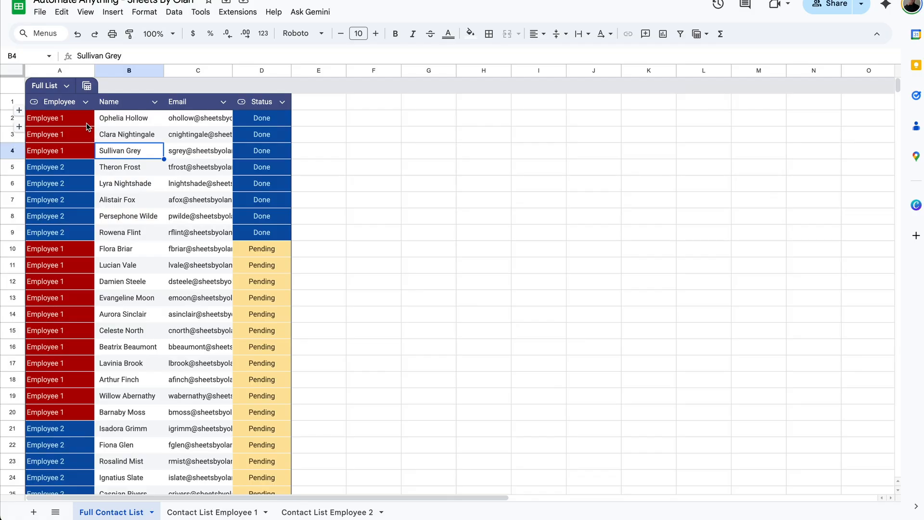
Set the Status of rows 5 and 6 on the Contact List Employee 1 sheet to Done
click(86, 123)
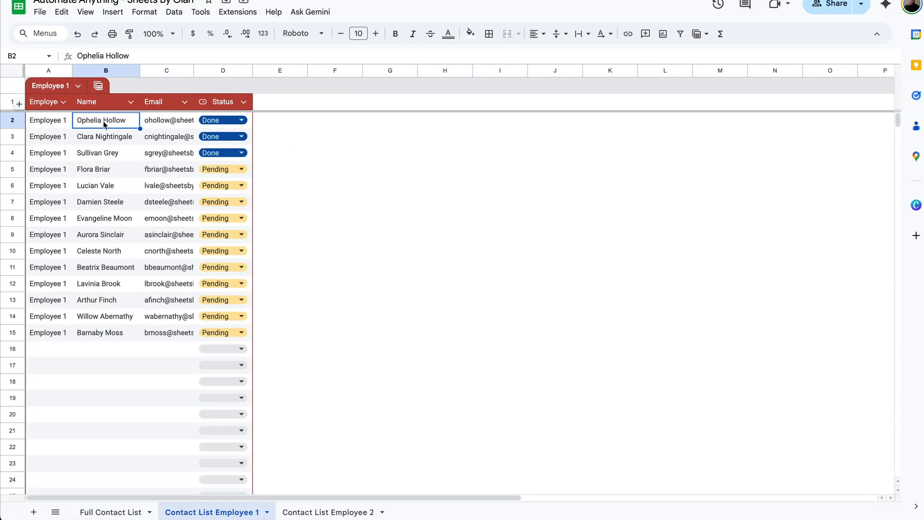
click(218, 167)
click(218, 167)
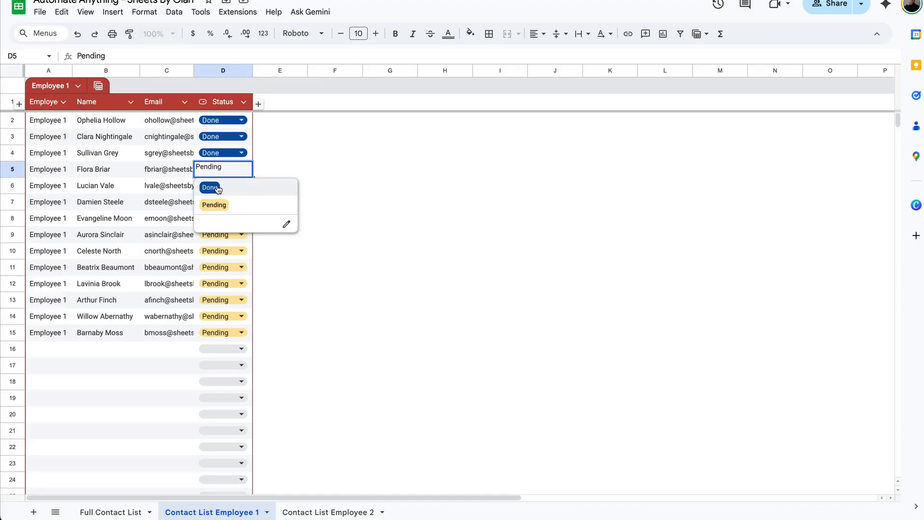
click(211, 187)
double_click(215, 185)
click(214, 207)
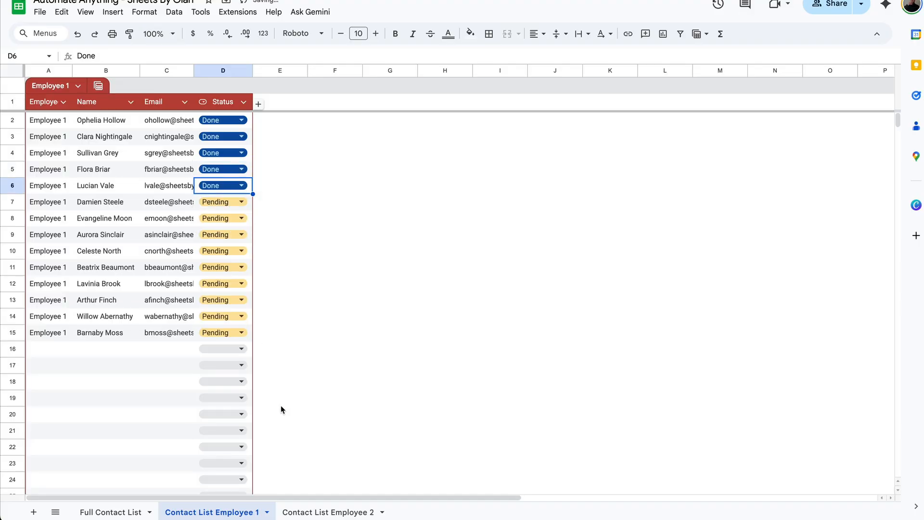
Set the Status of row 7 on the Contact List Employee 2 sheet to Done
click(327, 512)
double_click(232, 204)
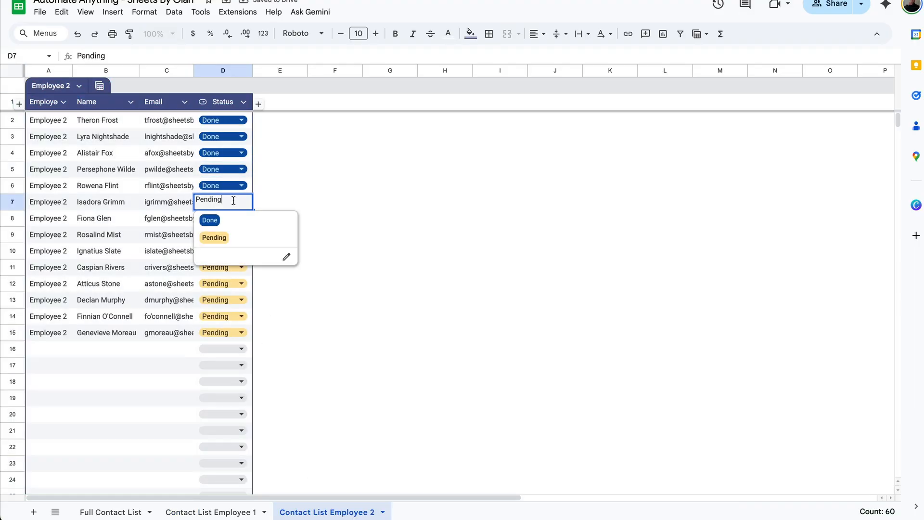
click(209, 218)
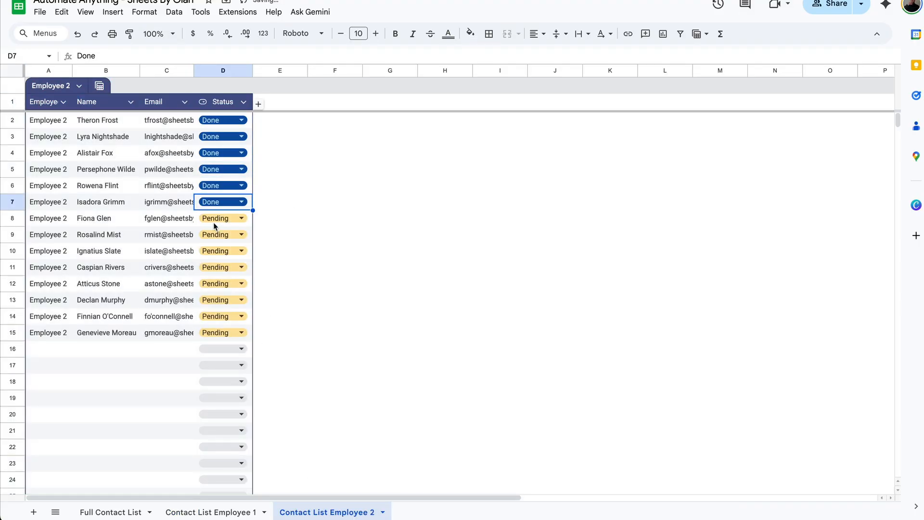
Start a VSTACK formula in cell A2 of the Full Contact List sheet with the open-ended range 'Contact List Employee 1'!A2:D as first argument
click(101, 511)
click(69, 124)
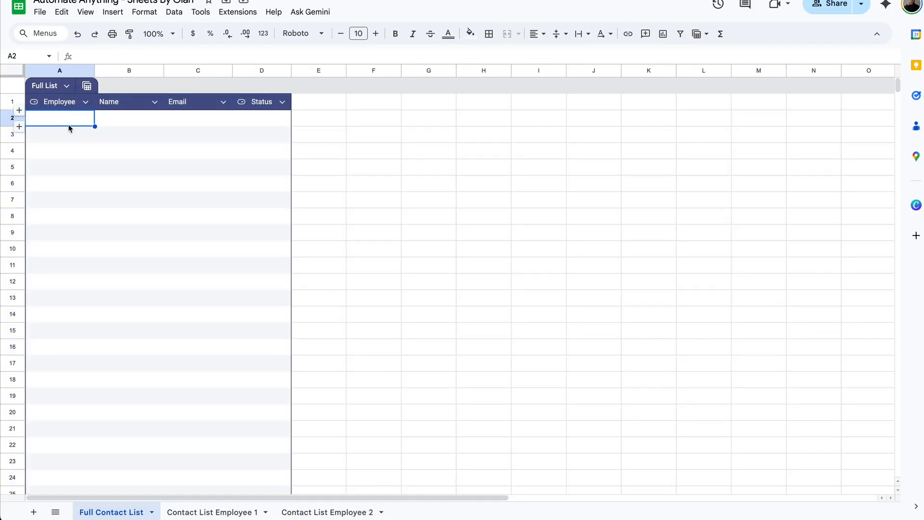
text(=vstack()
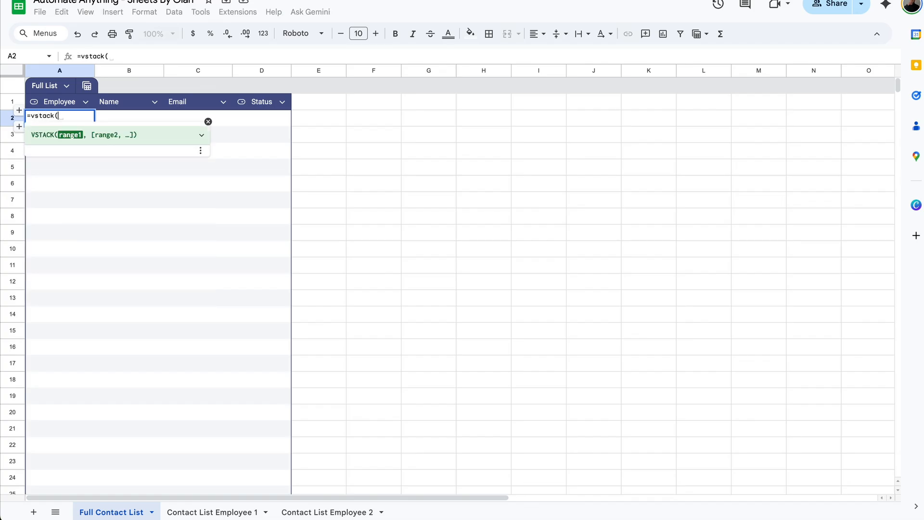
click(211, 512)
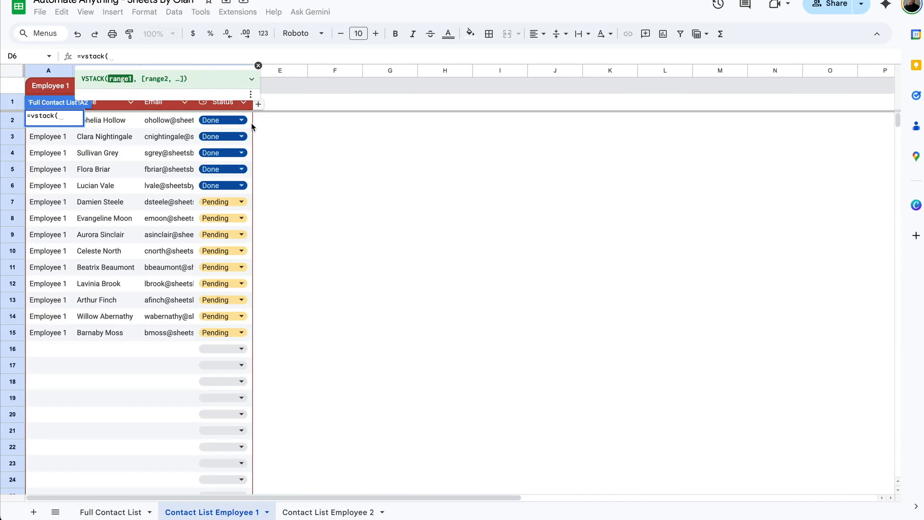
drag(251, 120, 49, 378)
key(BackSpace)
key(BackSpace)
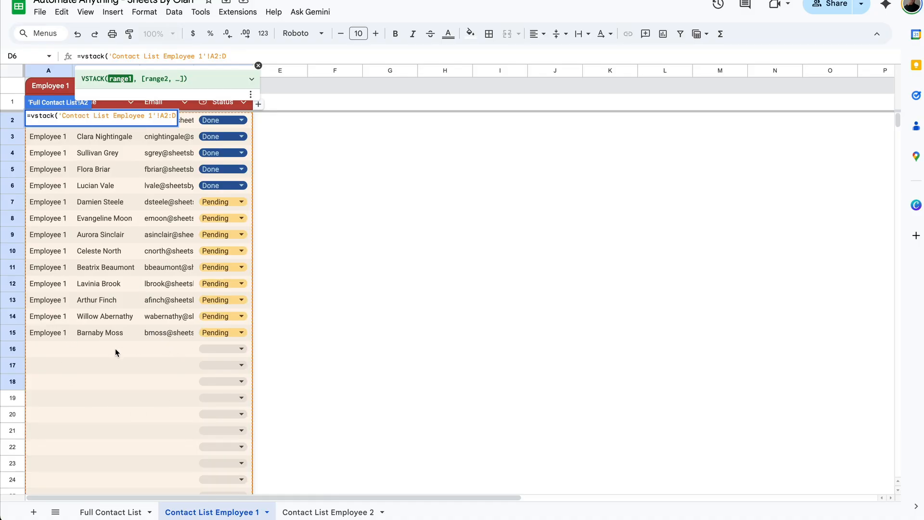
text(,)
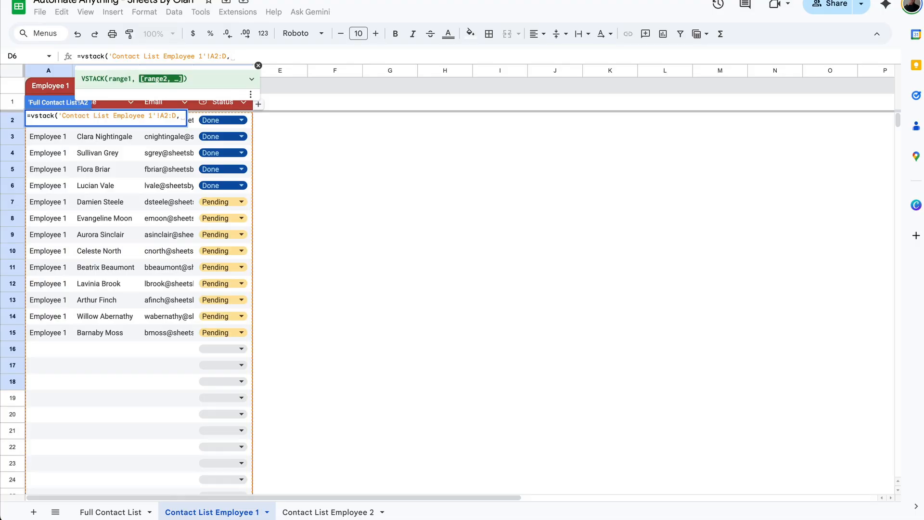
Add the open-ended range 'Contact List Employee 2'!A2:D as the second VSTACK argument and commit the formula
click(311, 508)
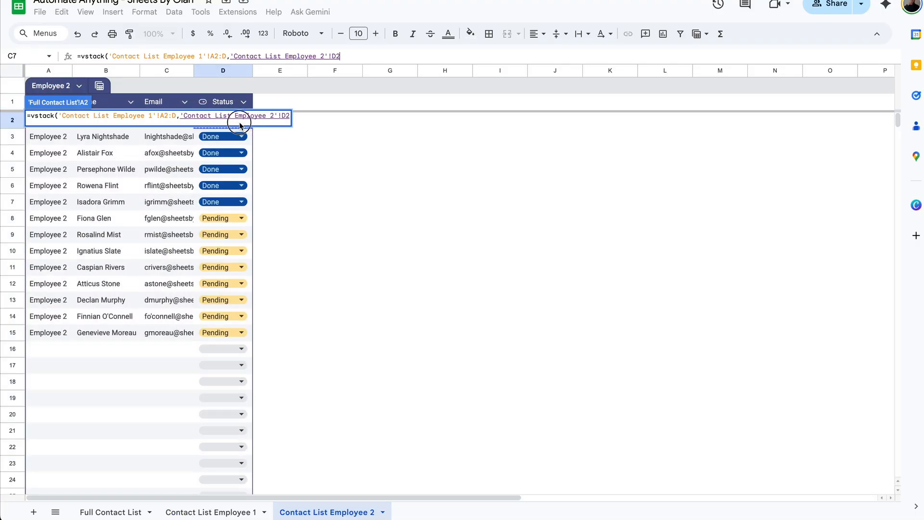
drag(244, 119, 63, 397)
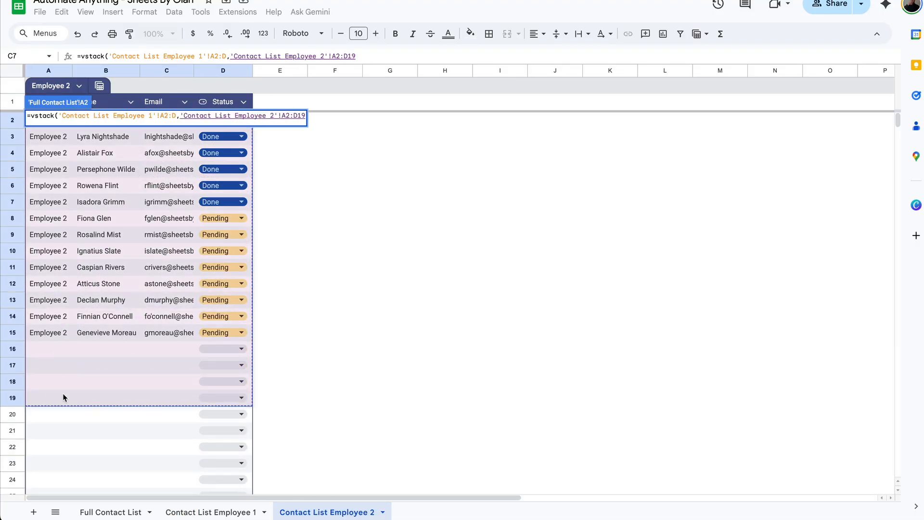
key(BackSpace)
key(BackSpace)
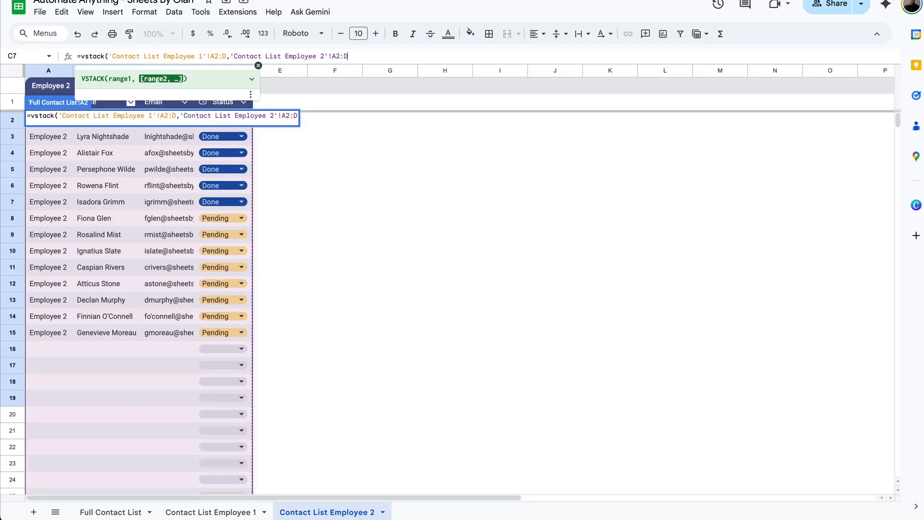
key(Return)
Examine how the Employee 1 and Employee 2 rows are stacked in the full list, including the area between them
click(137, 151)
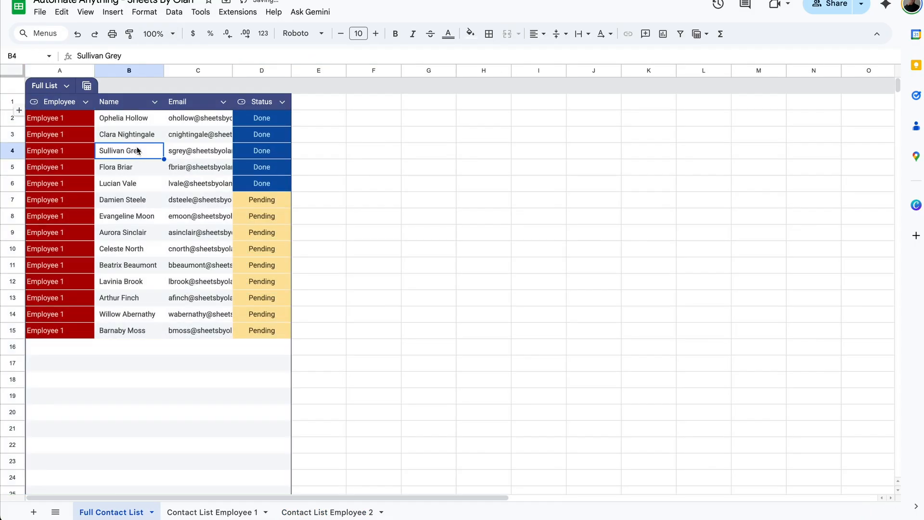
click(141, 249)
click(139, 282)
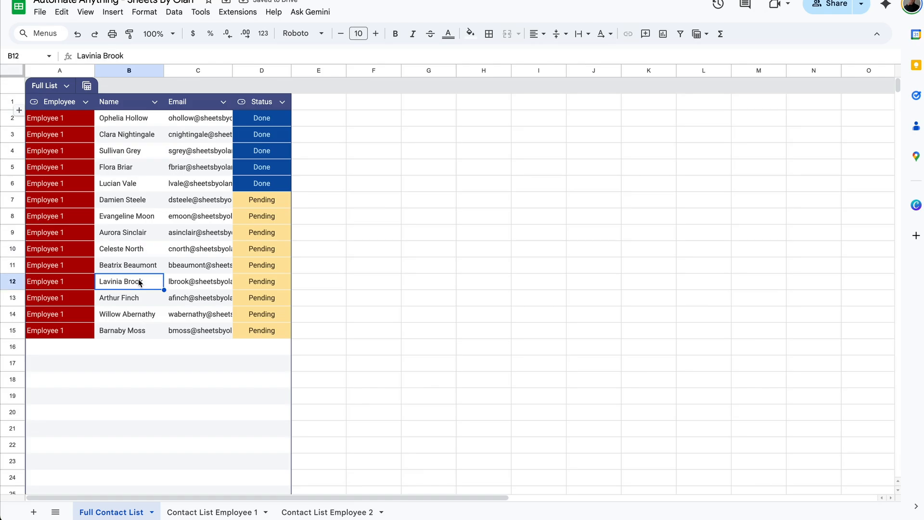
key(ctrl+Down)
key(ctrl+Down)
scroll(137, 279, down, 5)
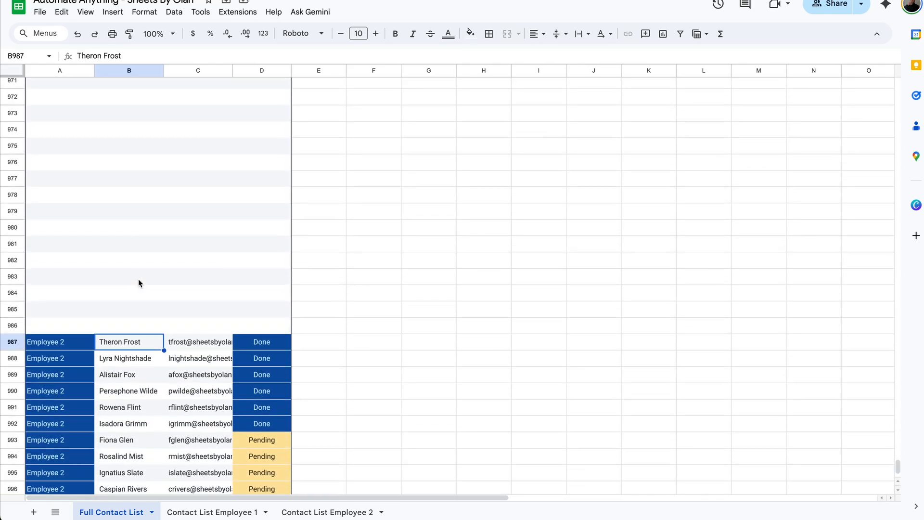
key(ctrl+Up)
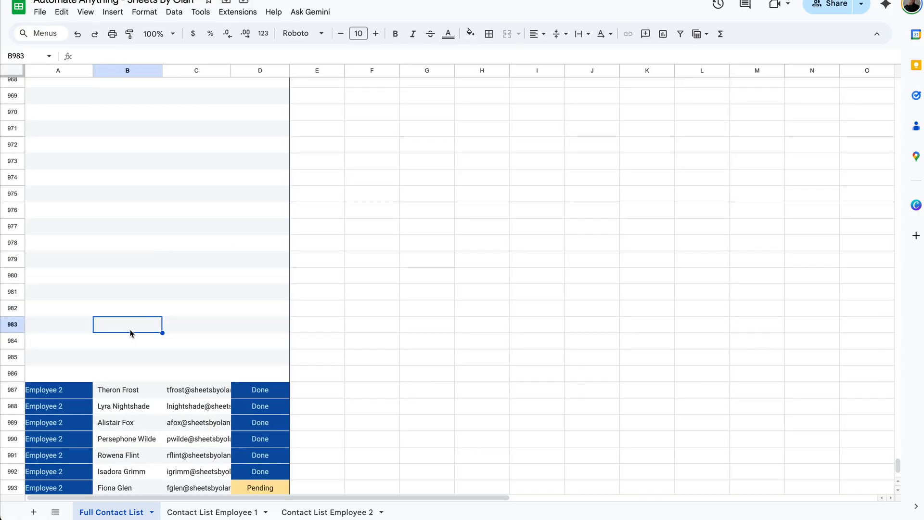
key(ctrl+Up)
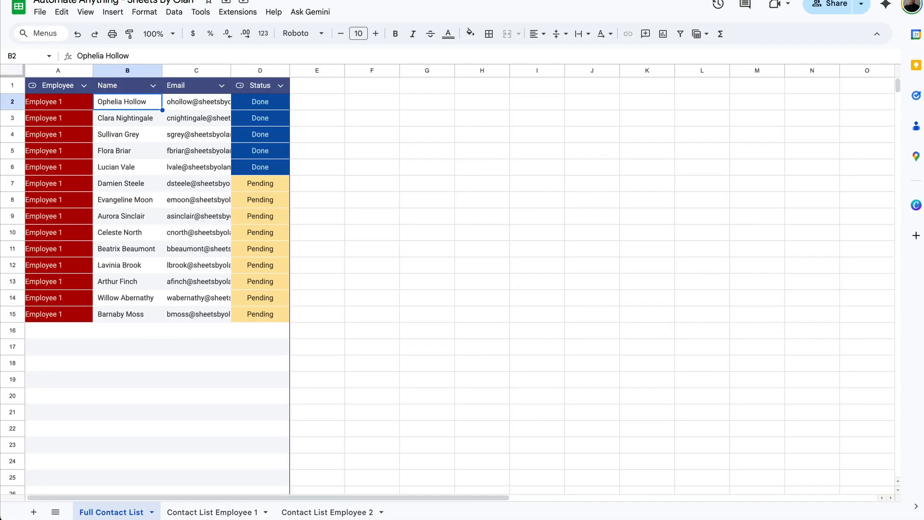
Enter "test" in Name cell B16 of the Contact List Employee 1 sheet as a trial entry and delete it again
click(230, 514)
click(115, 202)
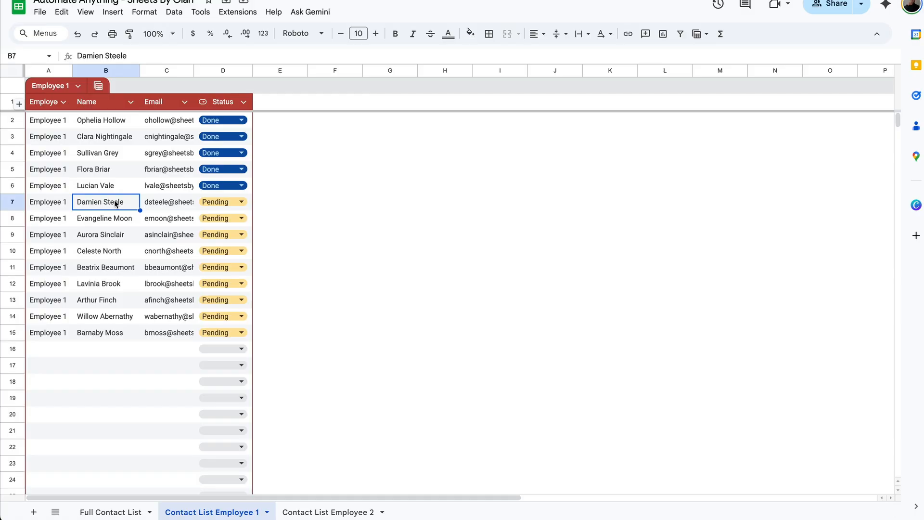
scroll(114, 200, down, 2)
scroll(111, 280, down, 3)
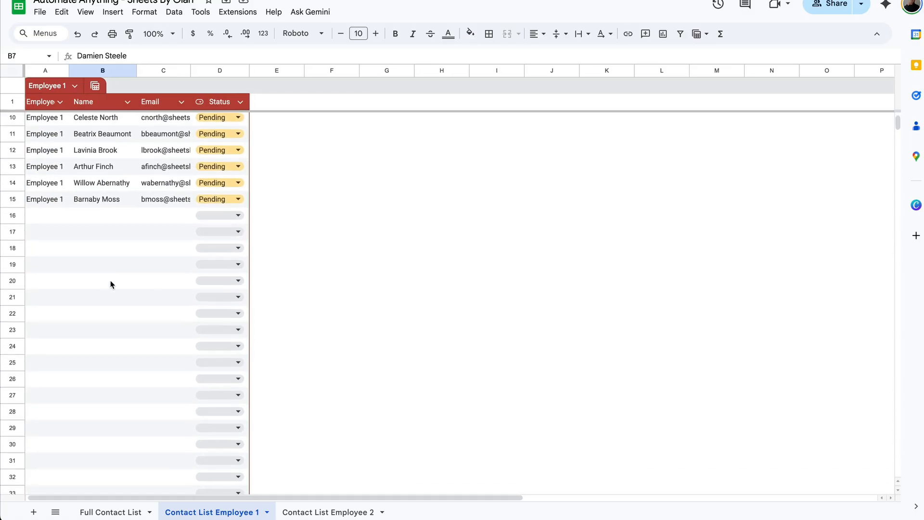
scroll(111, 280, up, 2)
click(101, 244)
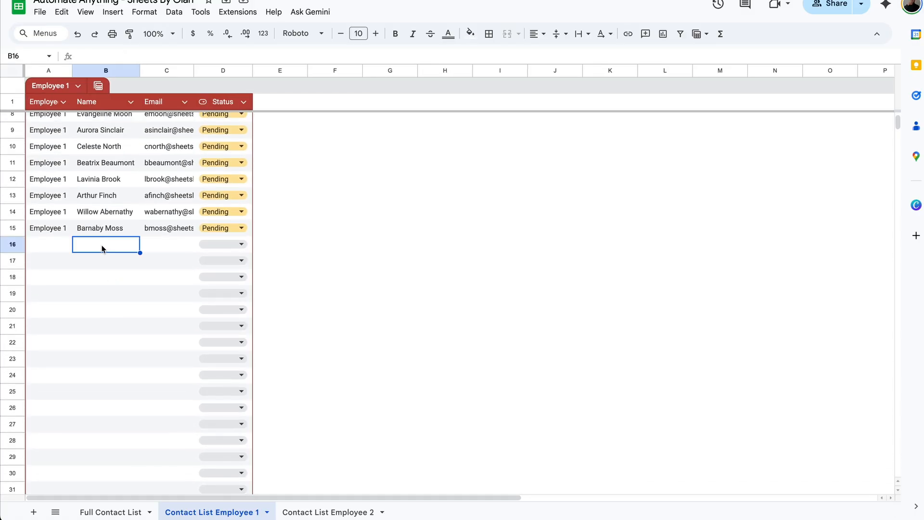
text(test)
key(Return)
click(113, 511)
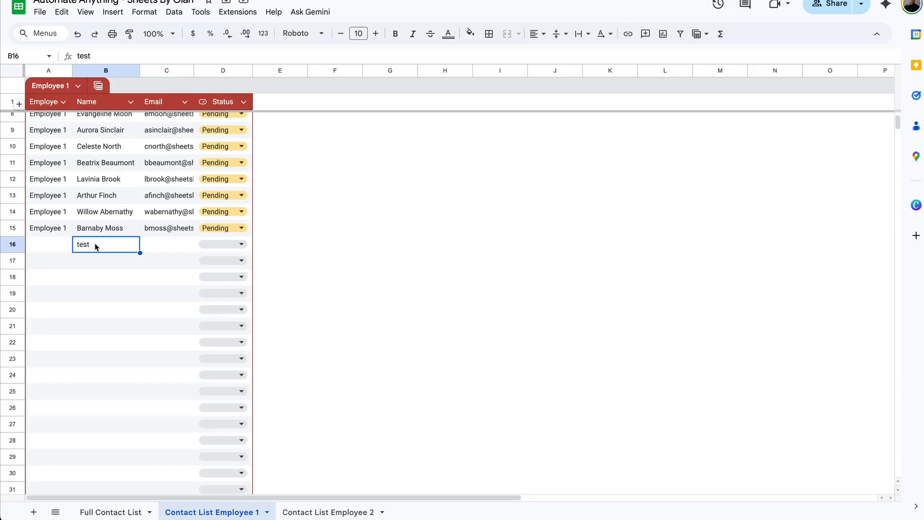
key(Delete)
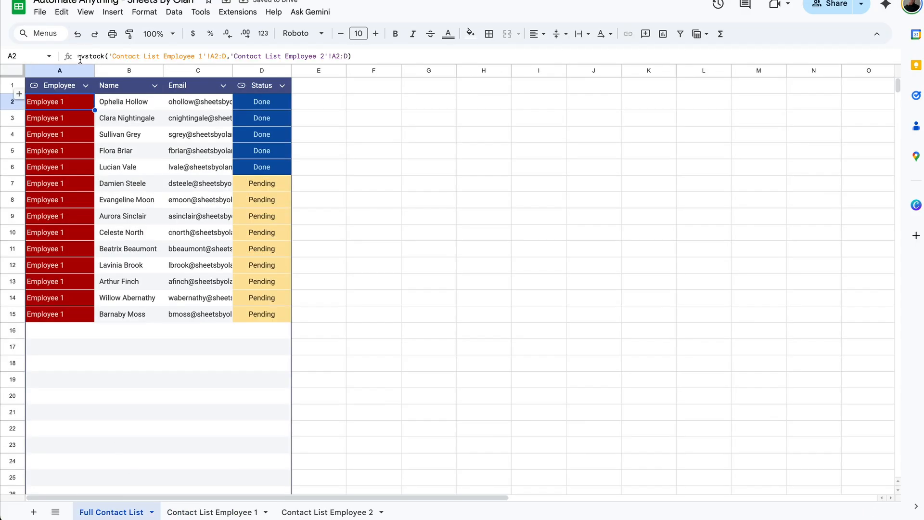
Wrap the VSTACK formula in A2 of the Full Contact List sheet in a QUERY function, using it as the data argument
click(82, 57)
text(QUERY()
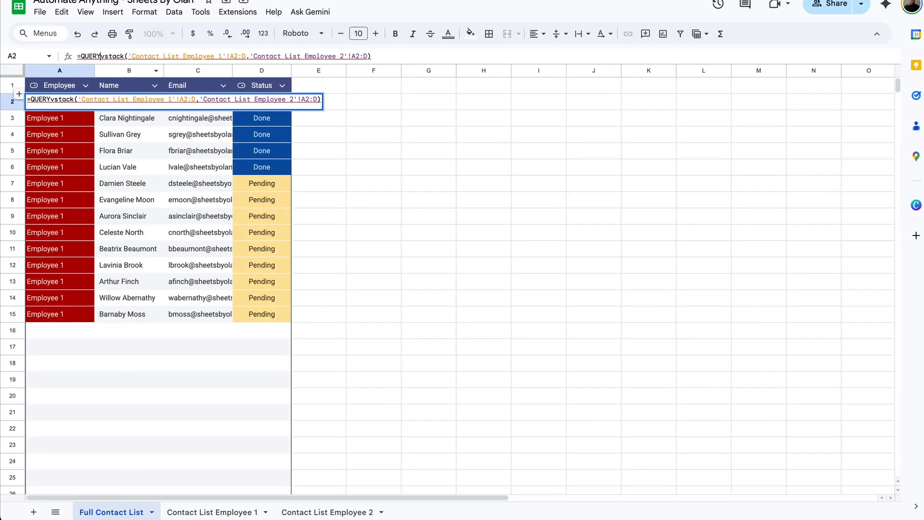
click(376, 57)
text(,)
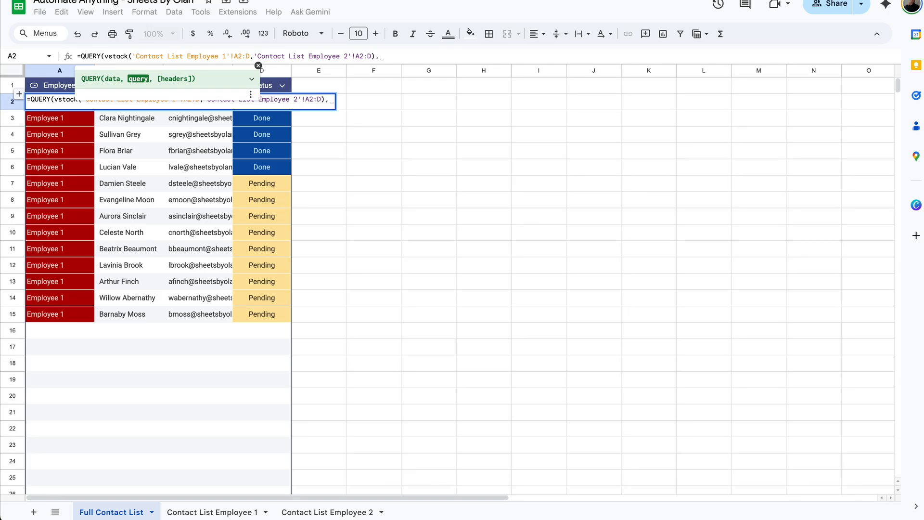
Complete the QUERY formula with the query string "SELECT * WHERE Col1 IS NOT NULL", commit it and review the combined list
text("SELEC)
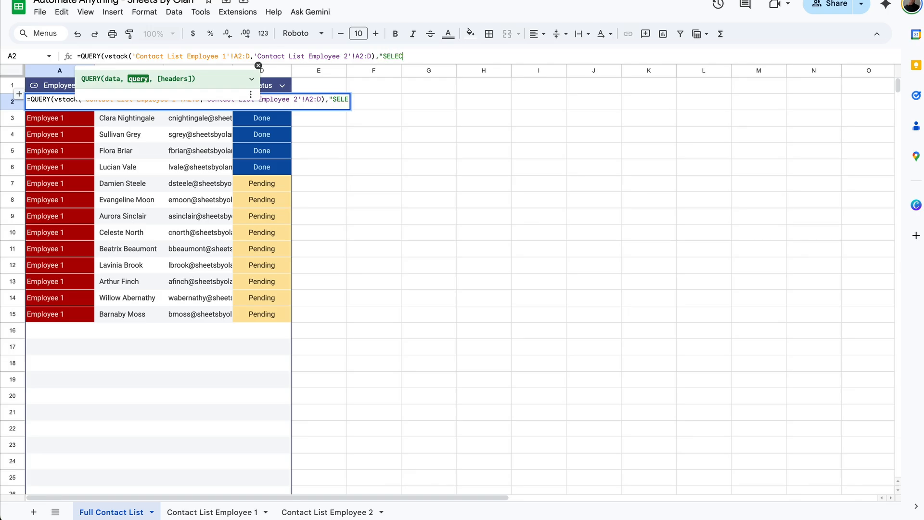
text(T *)
text(WHERE Col1)
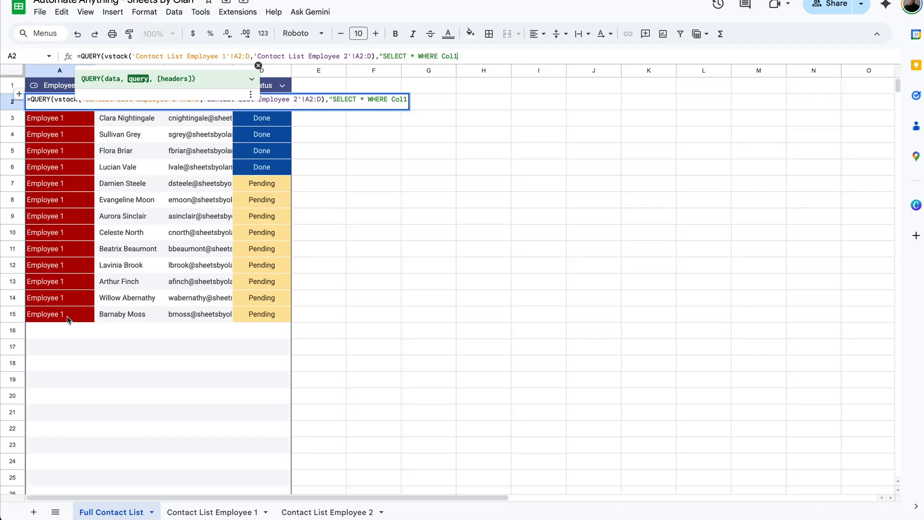
text(IS NOT NU)
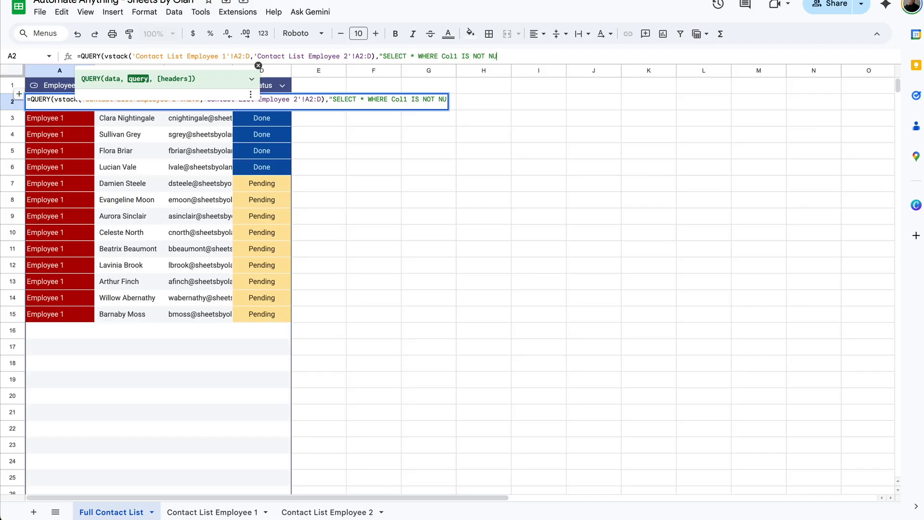
text(LL")
key(Return)
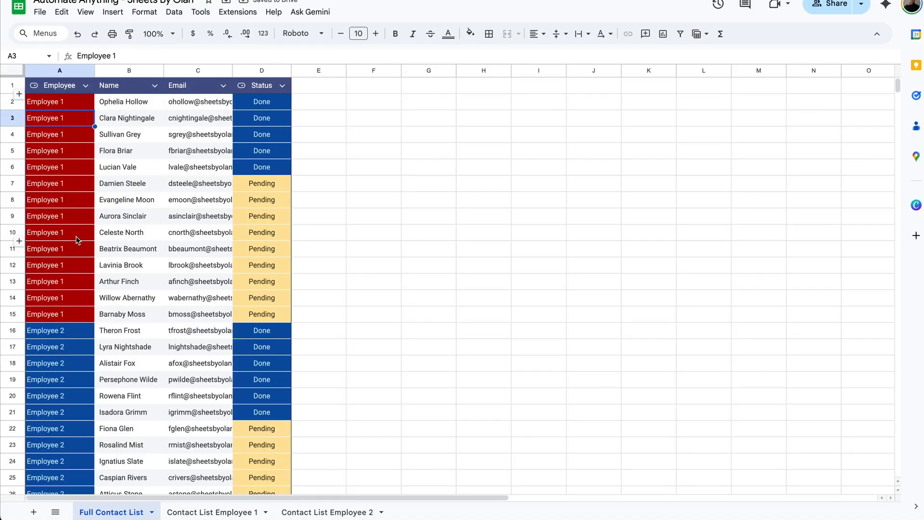
click(77, 333)
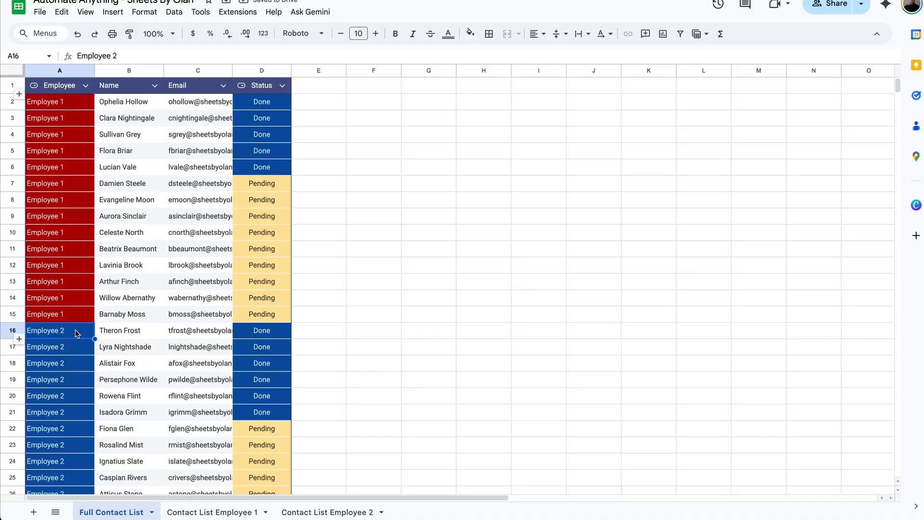
scroll(204, 475, down, 1)
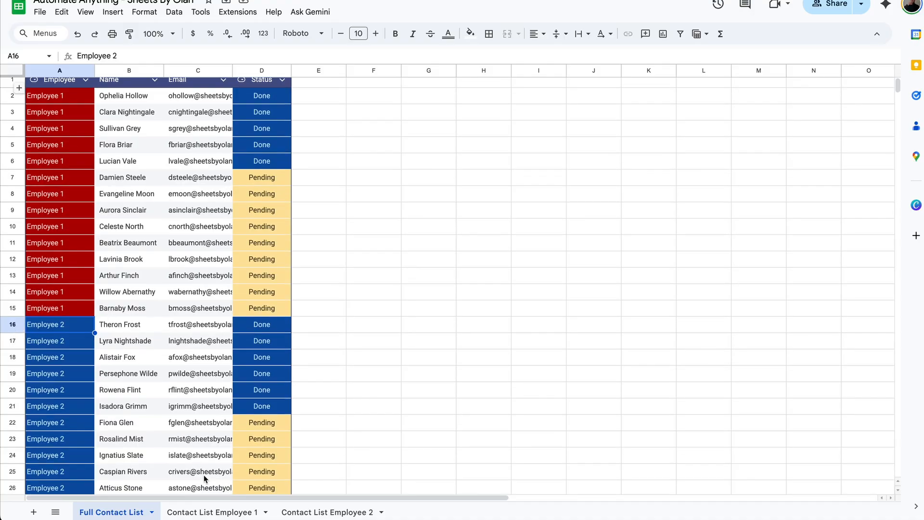
Add a row 16 on the Contact List Employee 1 sheet with "Employee 1" and name "Test", and check it in the full list
click(212, 511)
text(Employee)
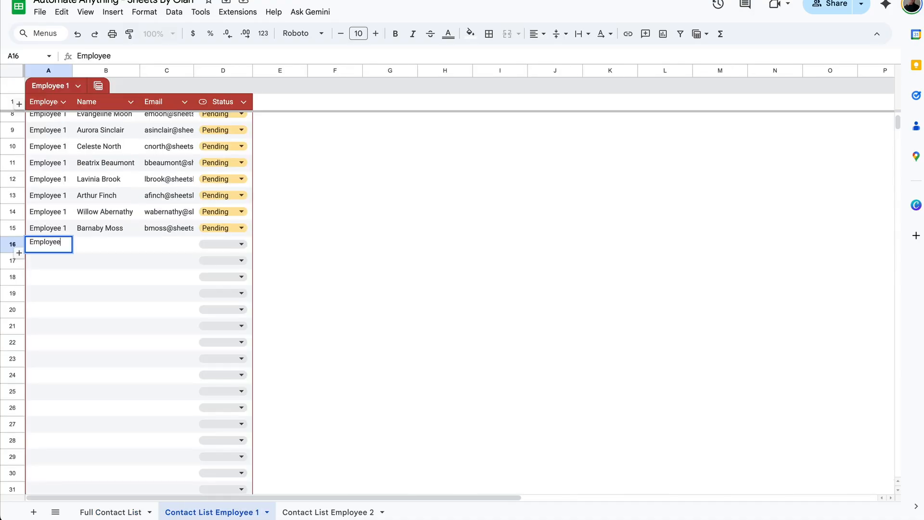
text( 1)
key(Tab)
text(Test)
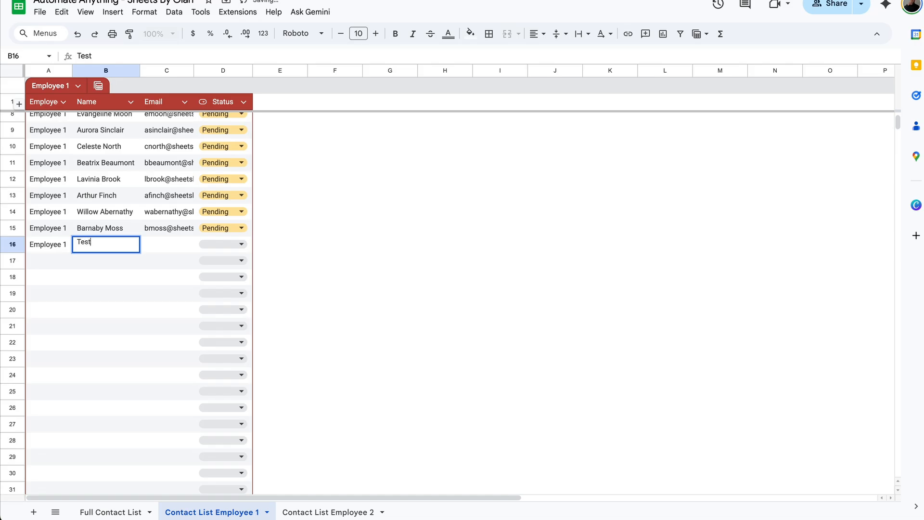
key(Tab)
click(124, 511)
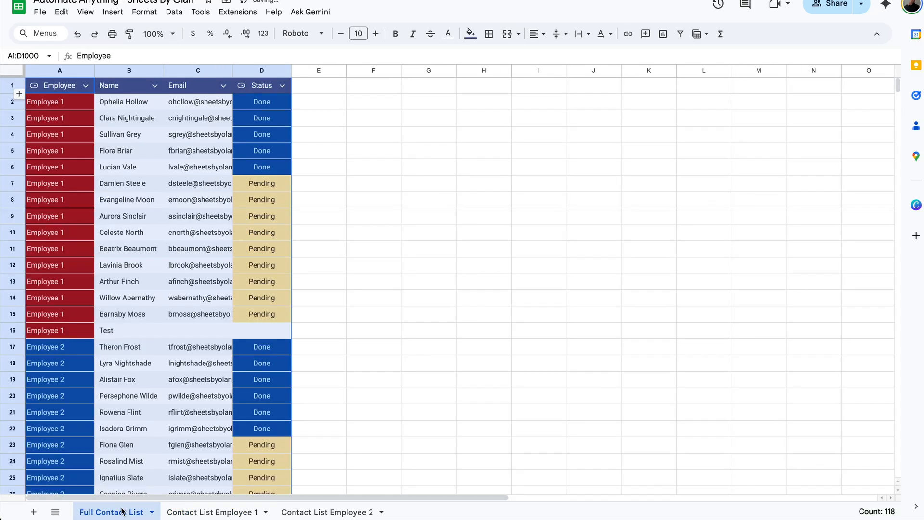
click(116, 330)
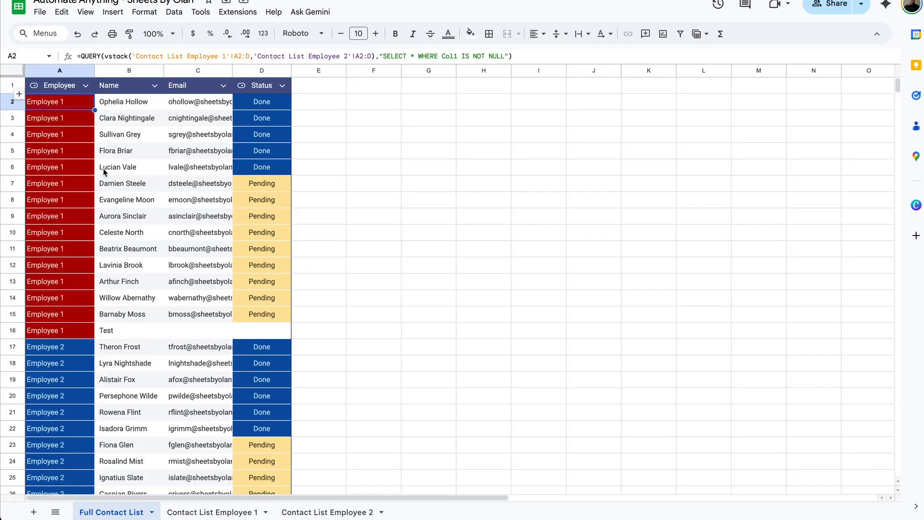
Clear the test entry from A16:B16 on the Contact List Employee 1 sheet and return to the Full Contact List sheet
click(212, 512)
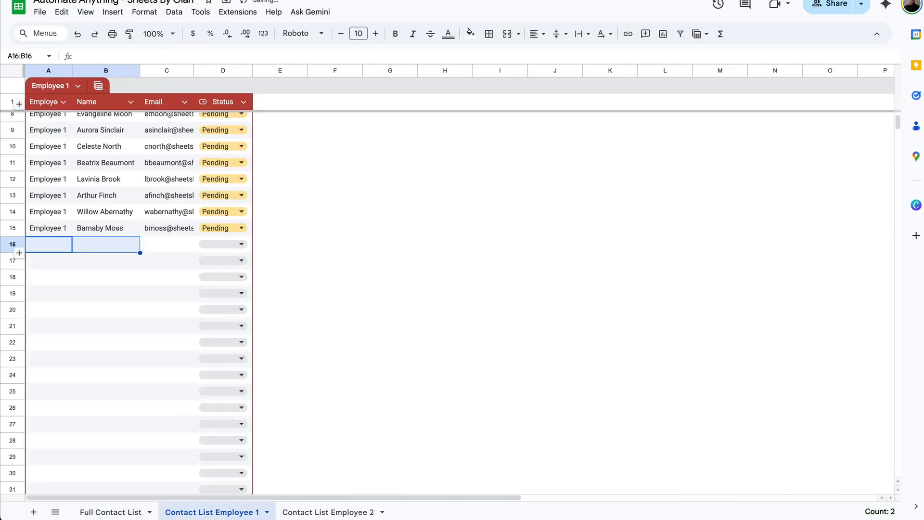
click(108, 510)
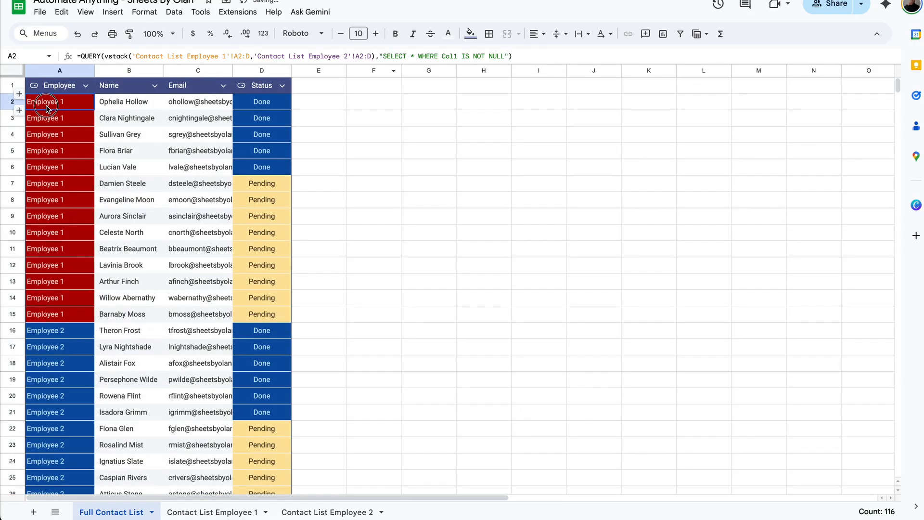
Append "ORDER BY Col4,Col1" to the query string of the formula in A2 so the full list sorts by status and employee
click(507, 56)
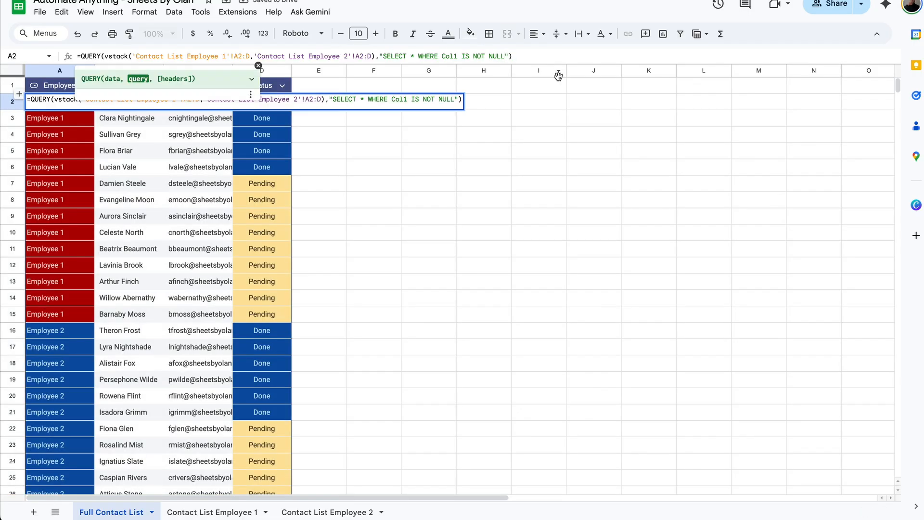
text(ORDER BY)
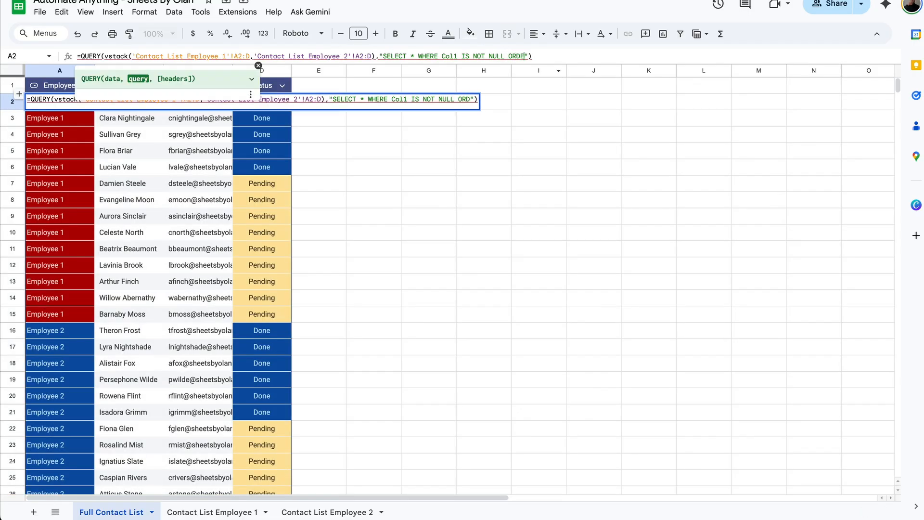
click(258, 66)
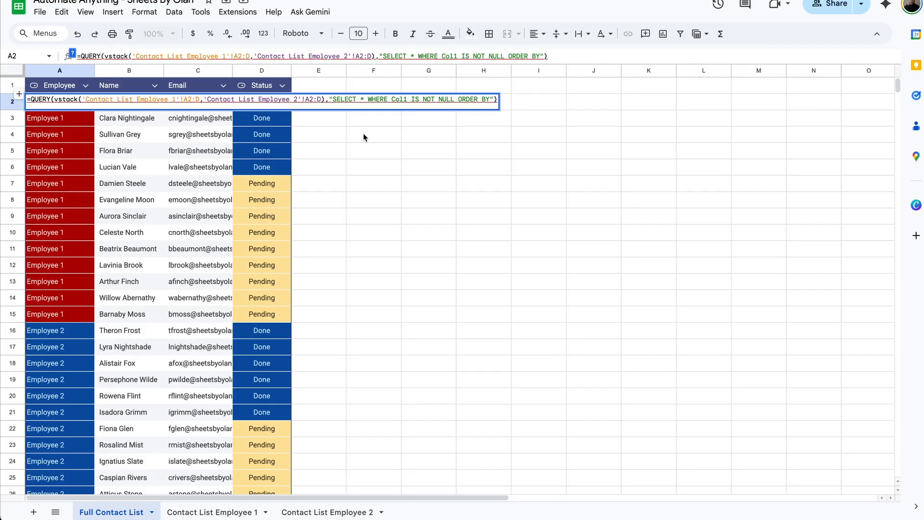
text(Col4)
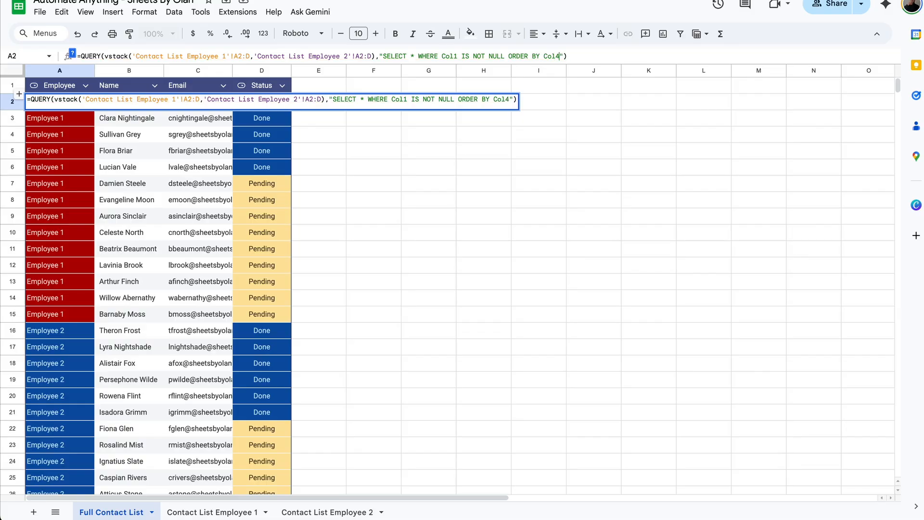
text(,)
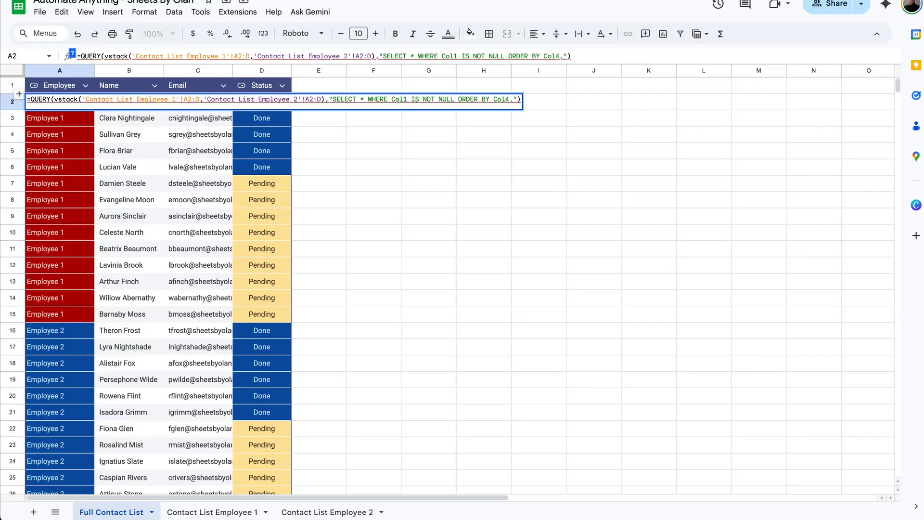
text(Col1)
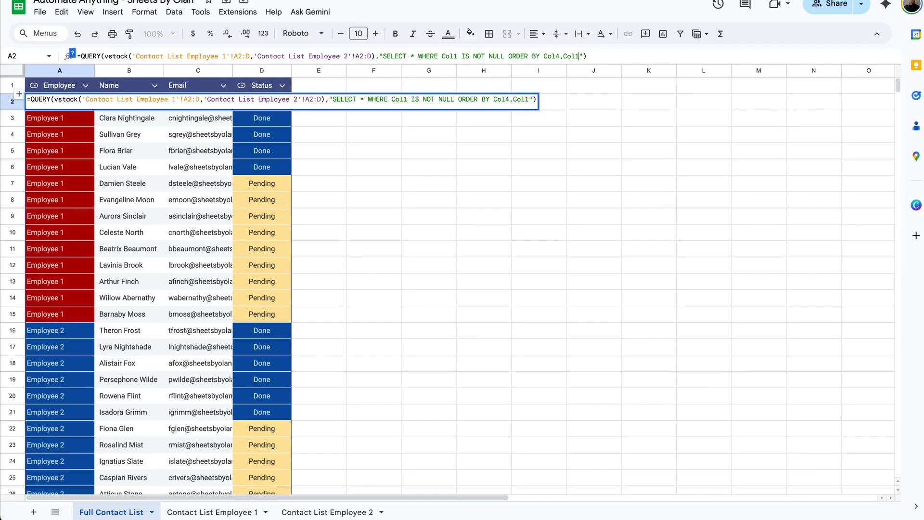
click(263, 103)
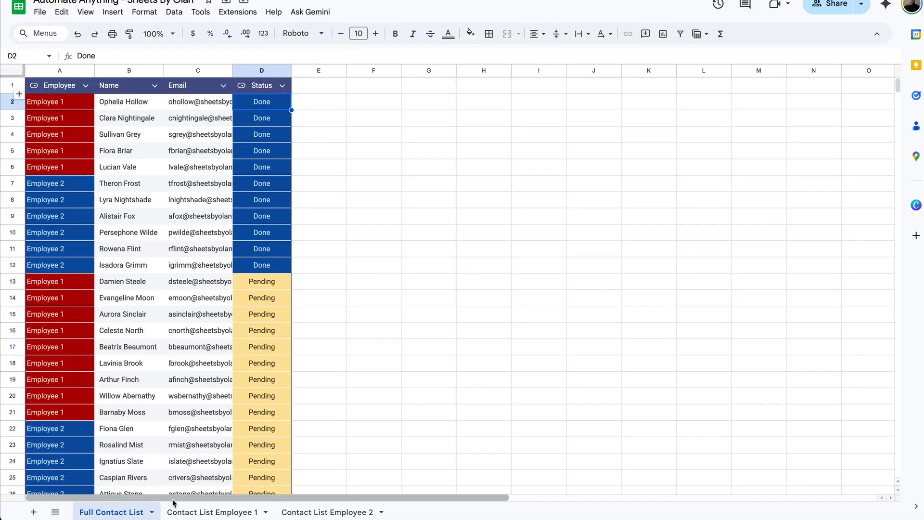
Change A14 on the Contact List Employee 1 sheet to "Employee 3" as a trial and check the contact's place in the full list
click(213, 512)
click(77, 215)
click(55, 217)
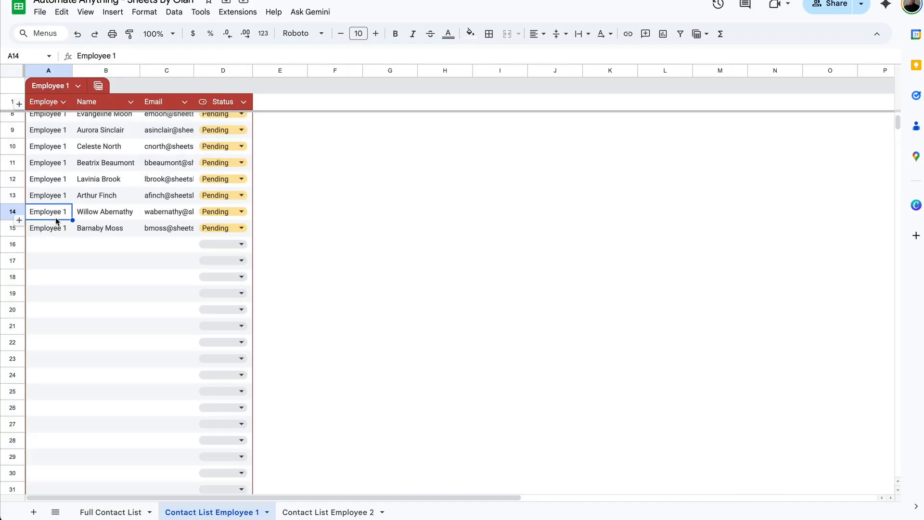
click(111, 512)
click(81, 226)
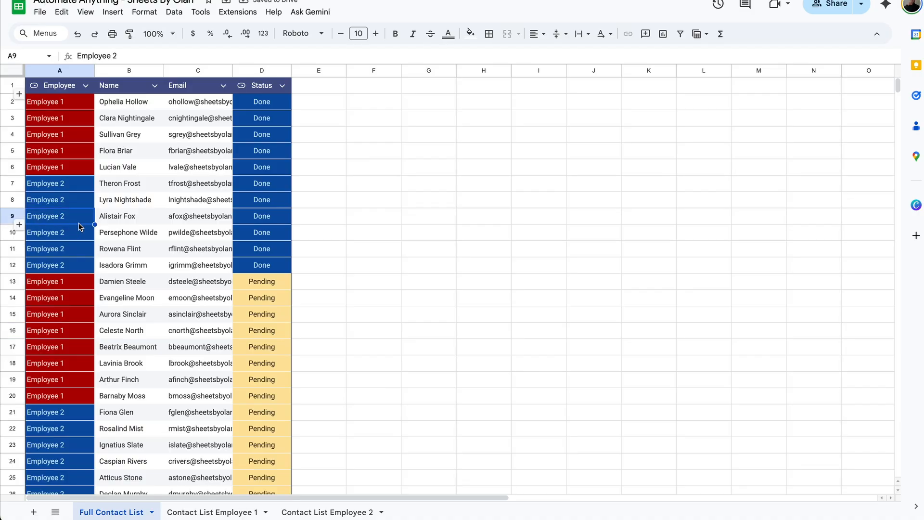
scroll(80, 227, down, 2)
scroll(80, 227, down, 3)
click(75, 342)
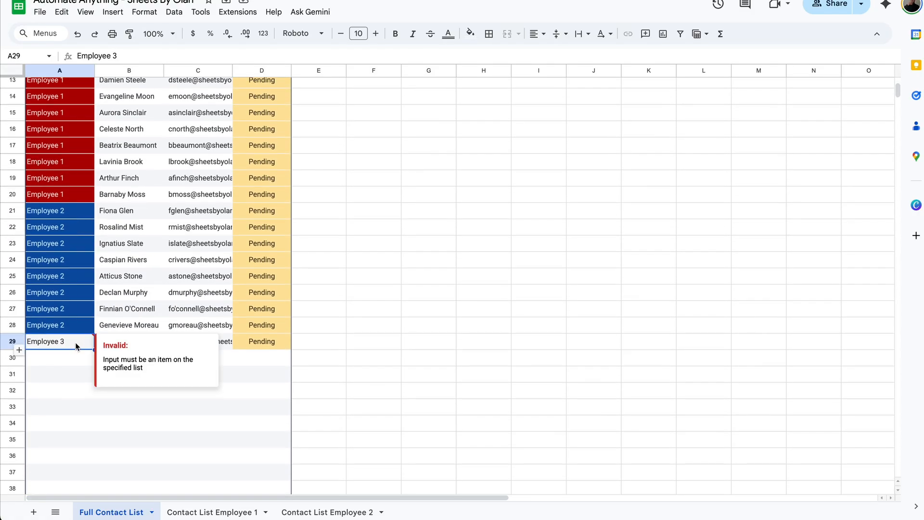
click(139, 323)
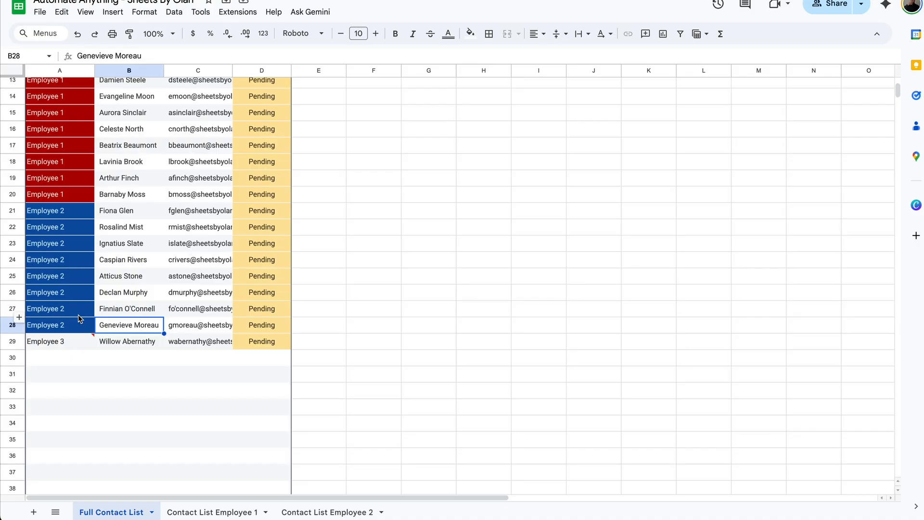
click(127, 265)
scroll(127, 265, up, 5)
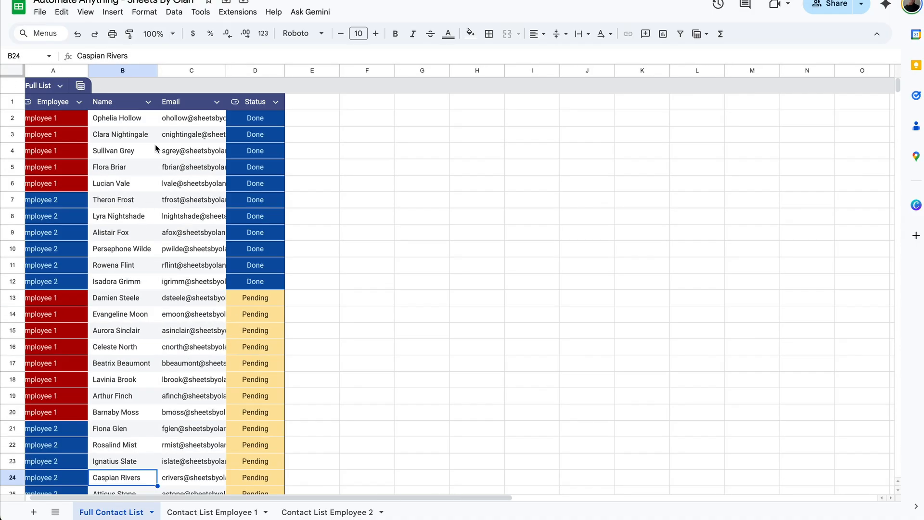
Add DESC after Col1 in the ORDER BY clause of the A2 formula to sort employees in descending order
click(77, 119)
click(577, 56)
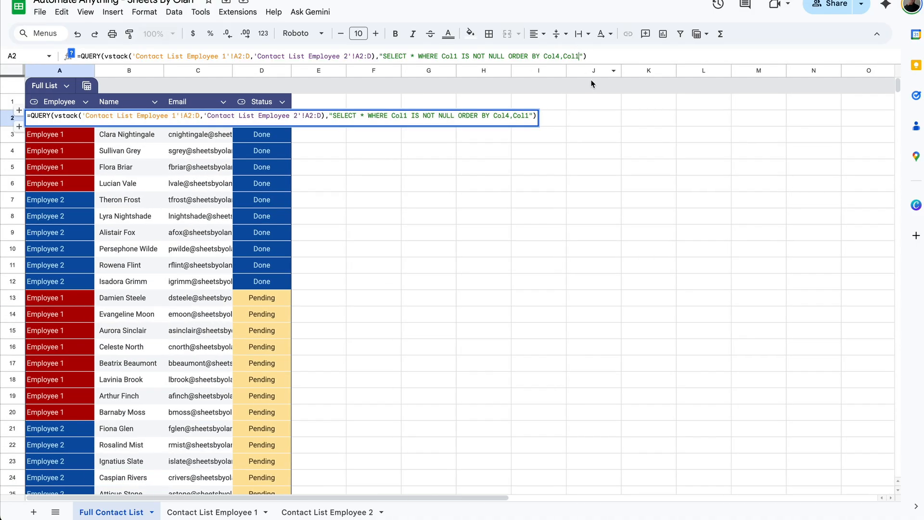
text(DESC)
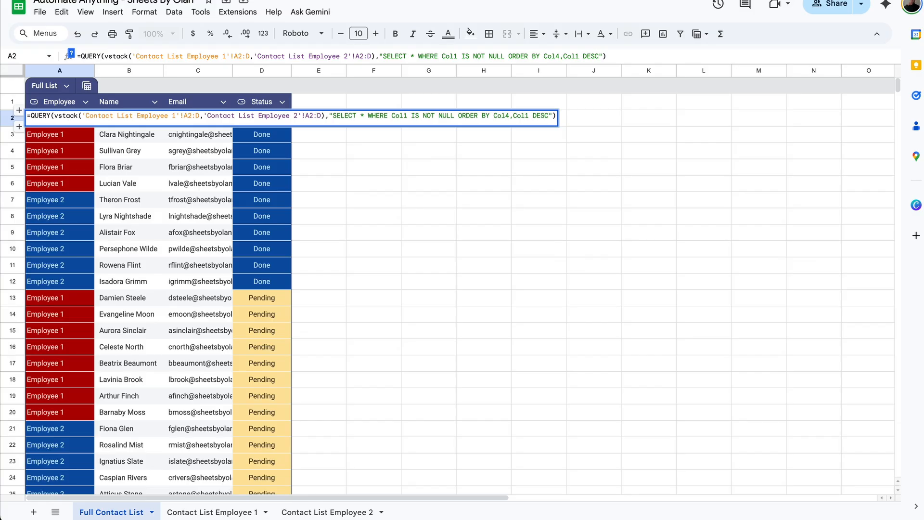
key(Return)
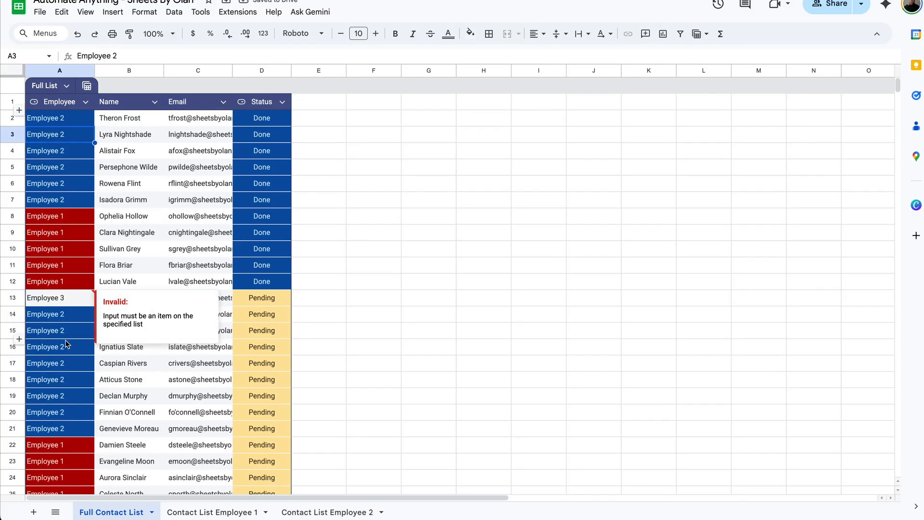
Add 0 as the headers argument of the QUERY formula in A2 and commit it
key(Up)
key(Return)
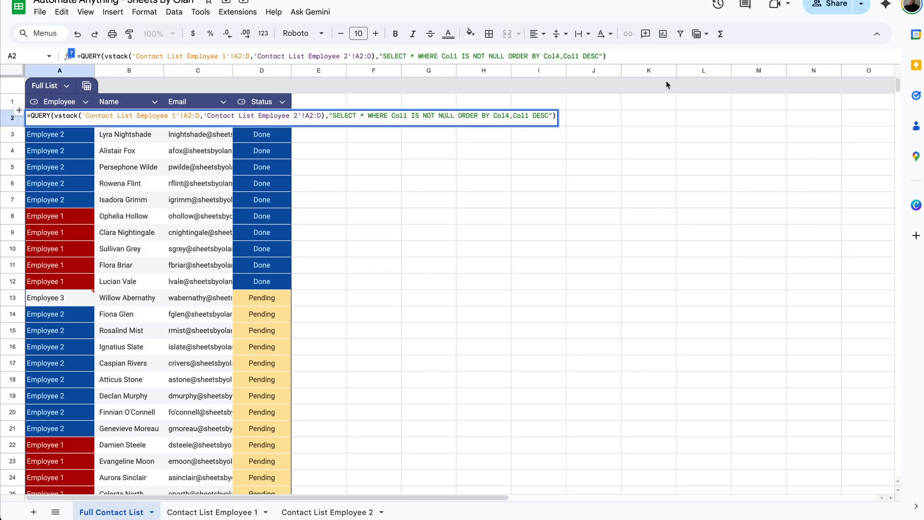
text(,)
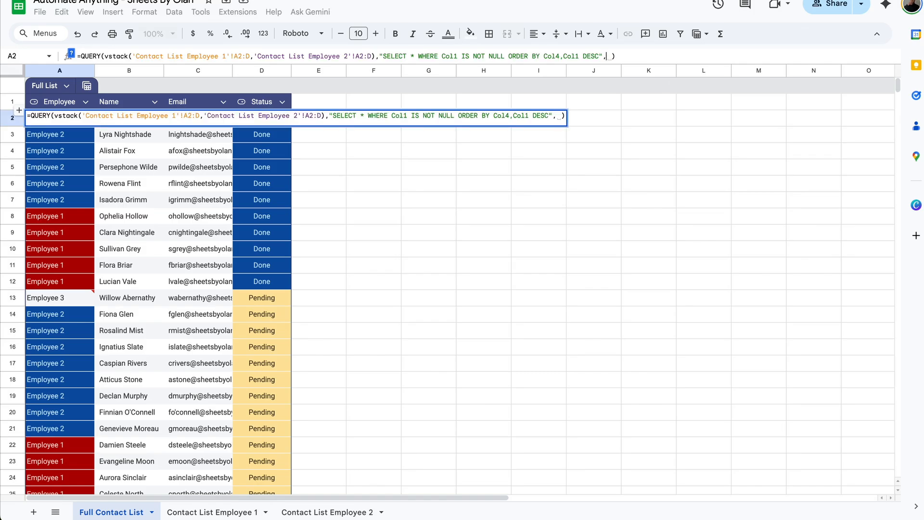
text(0)
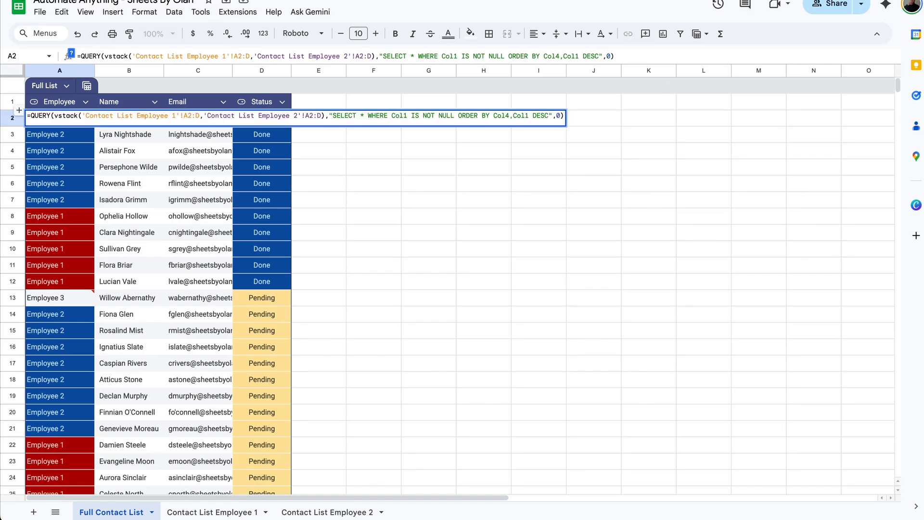
key(Return)
click(165, 119)
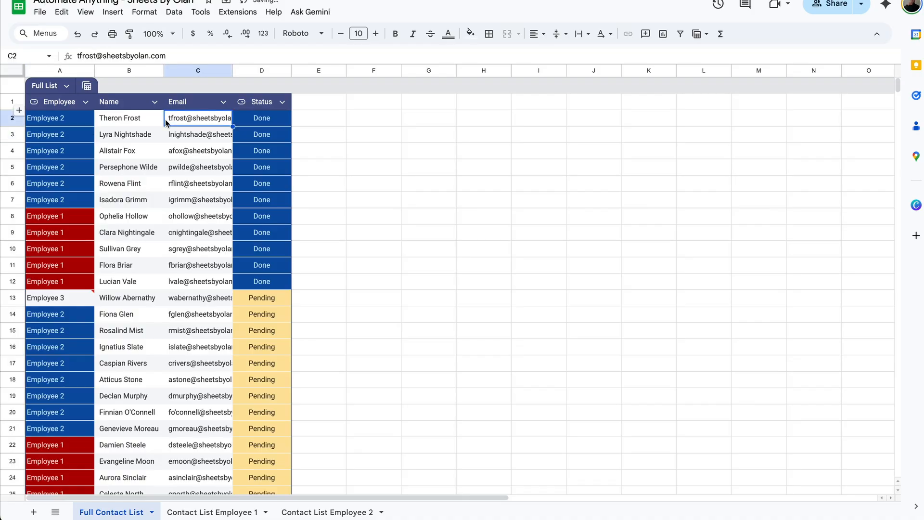
Try 1 as the headers argument of the QUERY in A2, review the list, and restore the argument to 0
click(104, 120)
click(90, 123)
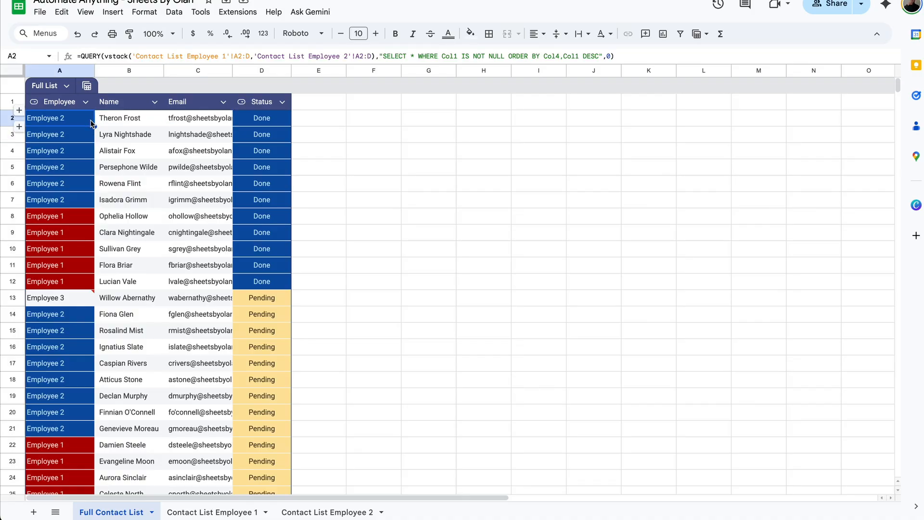
click(611, 52)
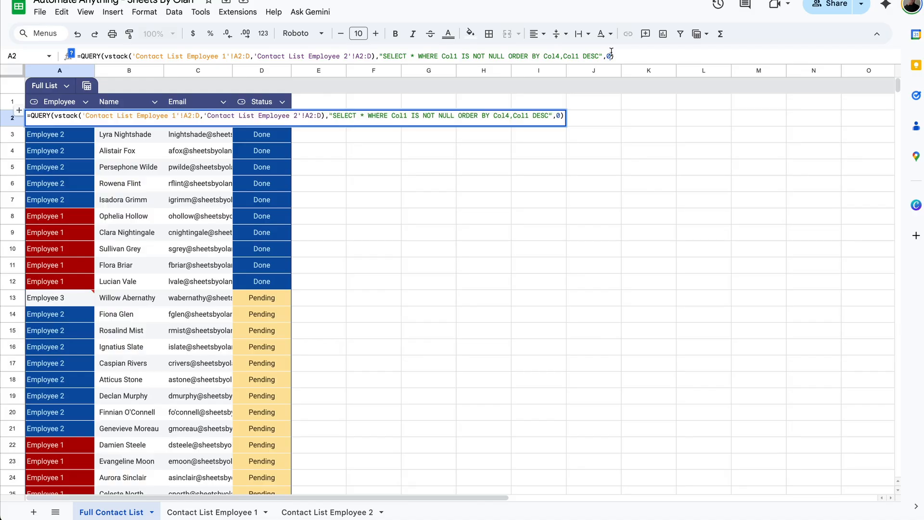
key(Return)
click(99, 120)
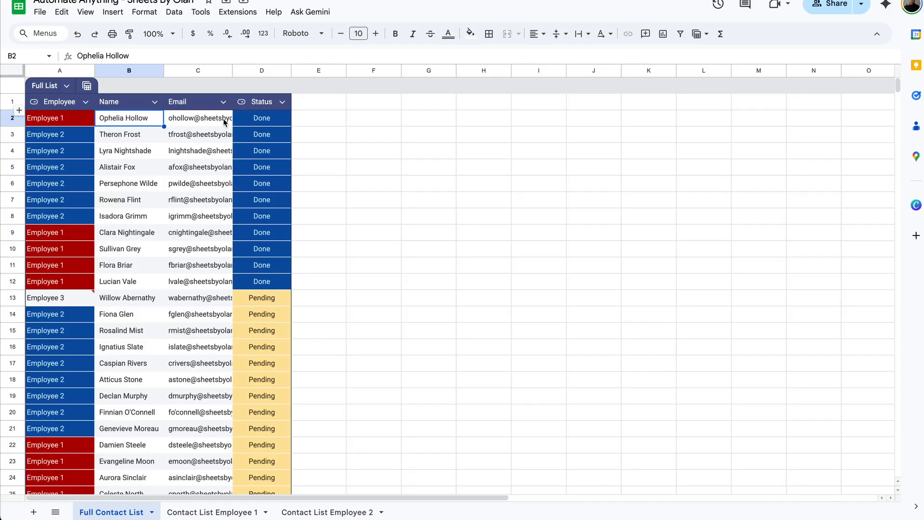
double_click(90, 121)
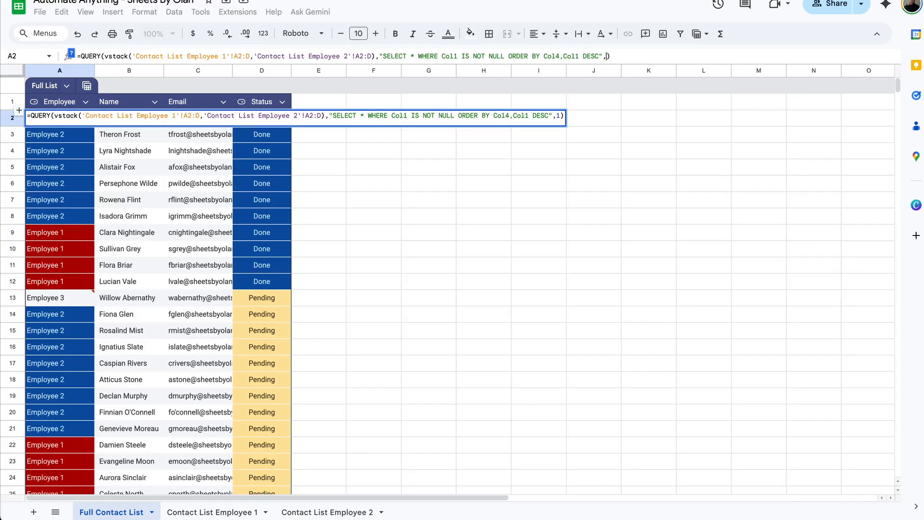
key(Return)
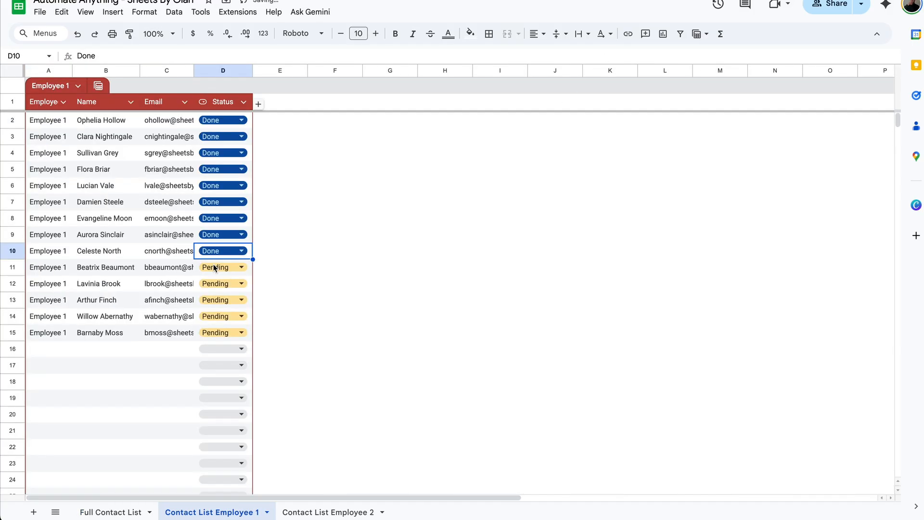
Set Status cells D11 and D12 on the Contact List Employee 1 sheet to Done and check the re-sorted full list
click(214, 267)
click(213, 286)
click(213, 287)
click(214, 302)
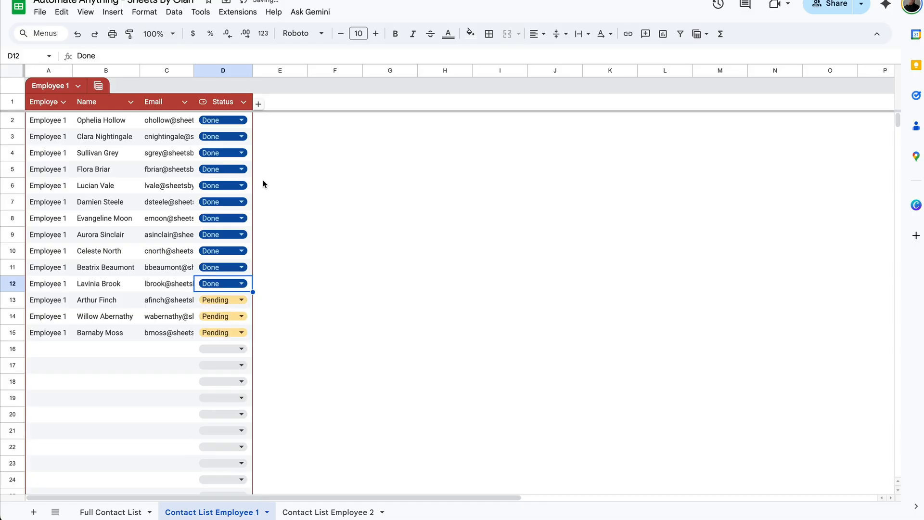
click(108, 512)
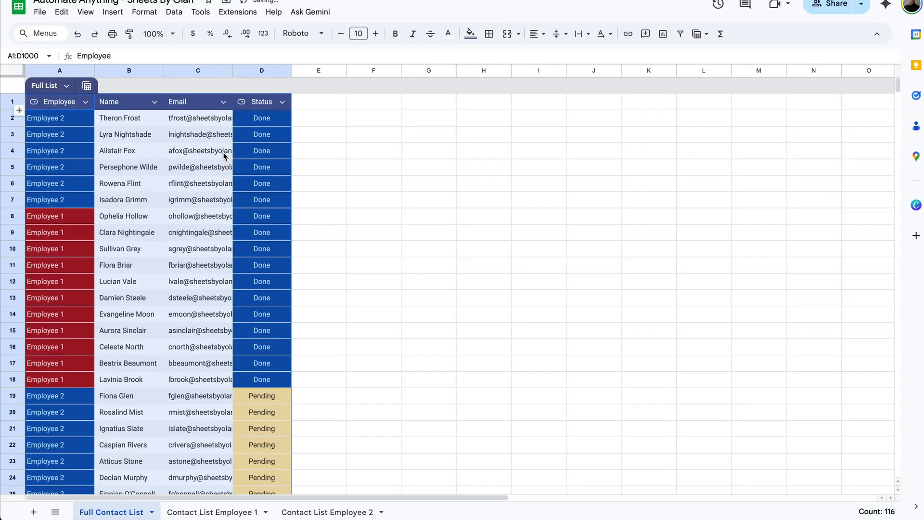
click(211, 378)
scroll(210, 373, down, 5)
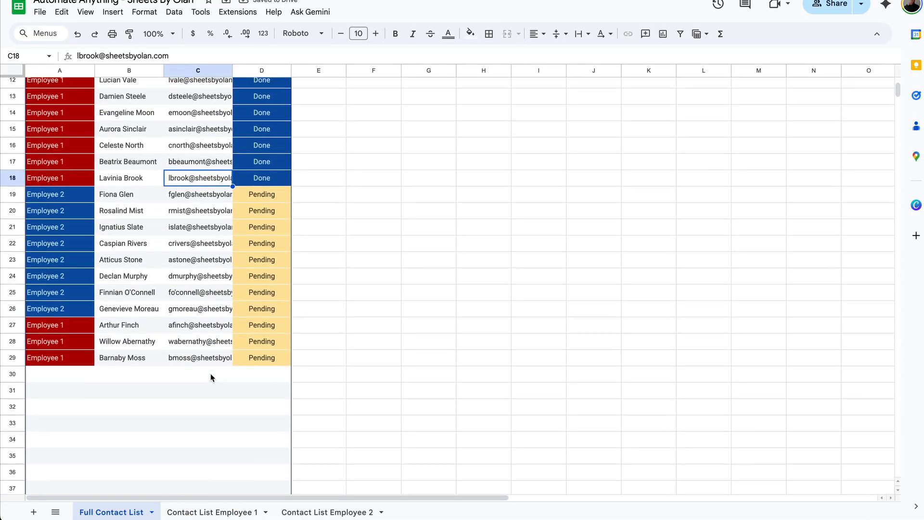
scroll(209, 374, up, 5)
Add DESC after Col4 in the ORDER BY clause of the A2 formula, commit it and review the order of the full list
click(101, 120)
click(84, 124)
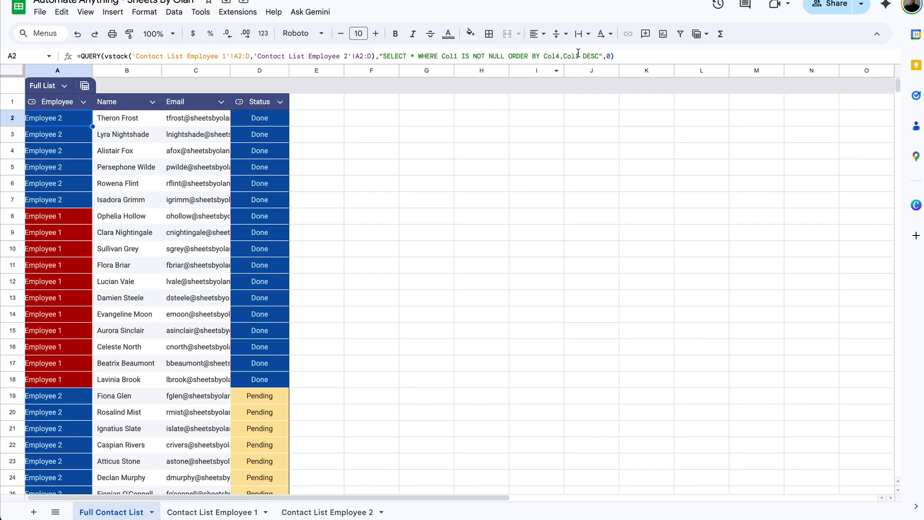
click(560, 56)
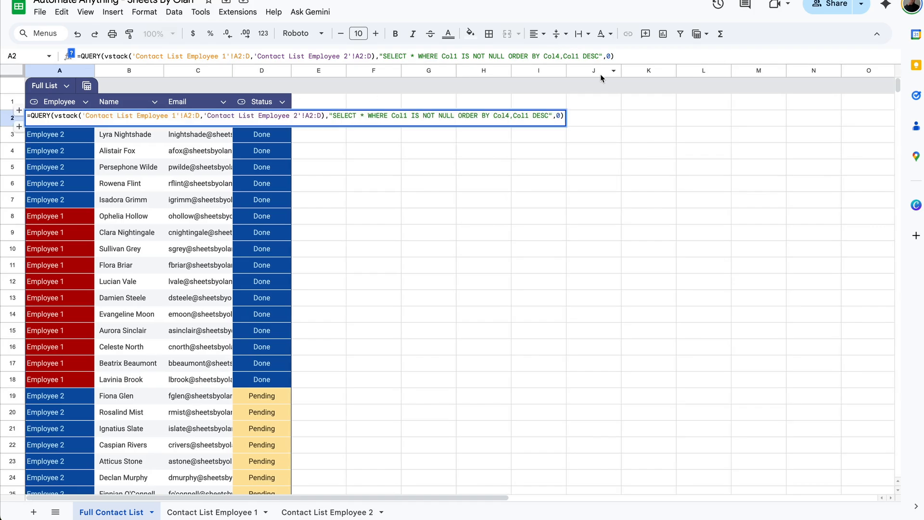
text(DESC)
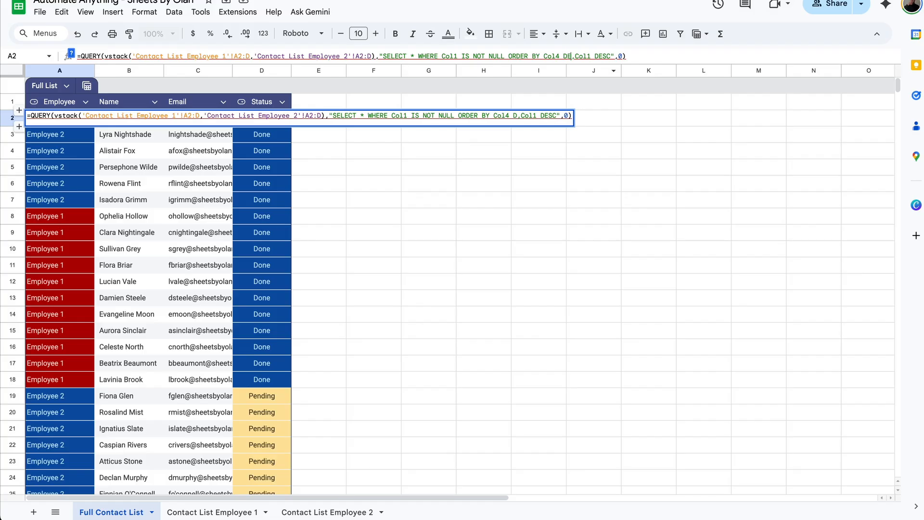
key(Return)
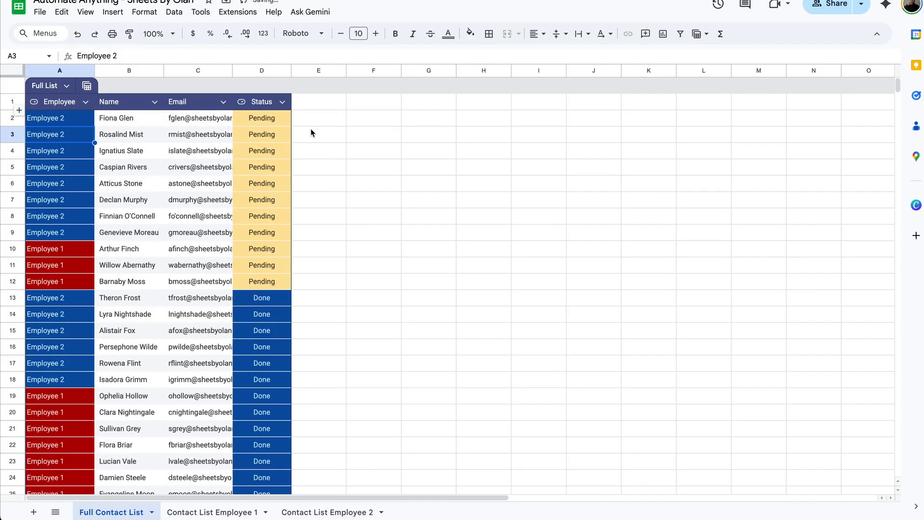
scroll(247, 323, down, 3)
scroll(248, 321, down, 2)
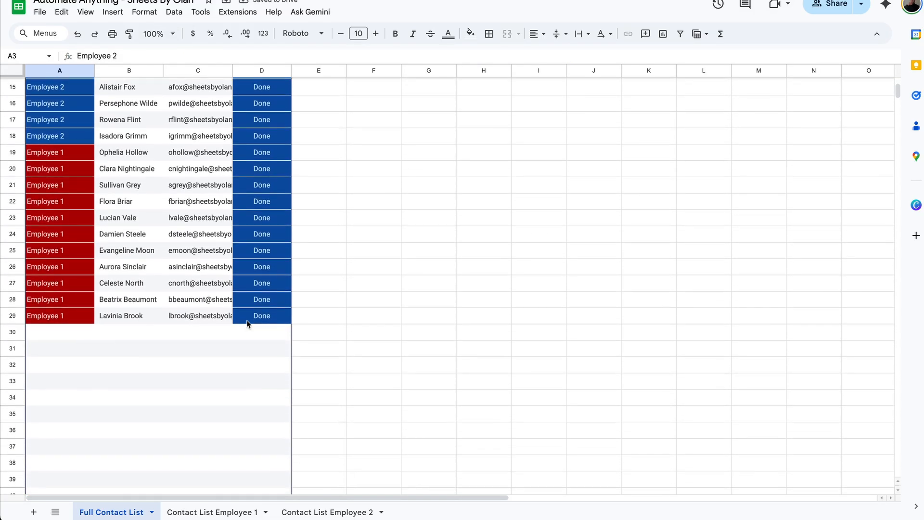
scroll(248, 321, up, 5)
click(196, 236)
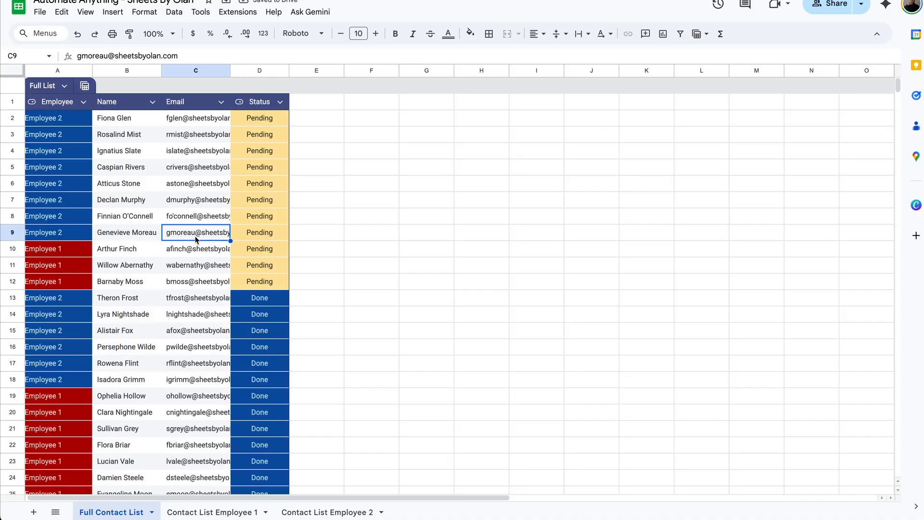
Replace the * in the SELECT clause of the A2 QUERY formula with Col1,Col2,Col4 and commit it
click(88, 120)
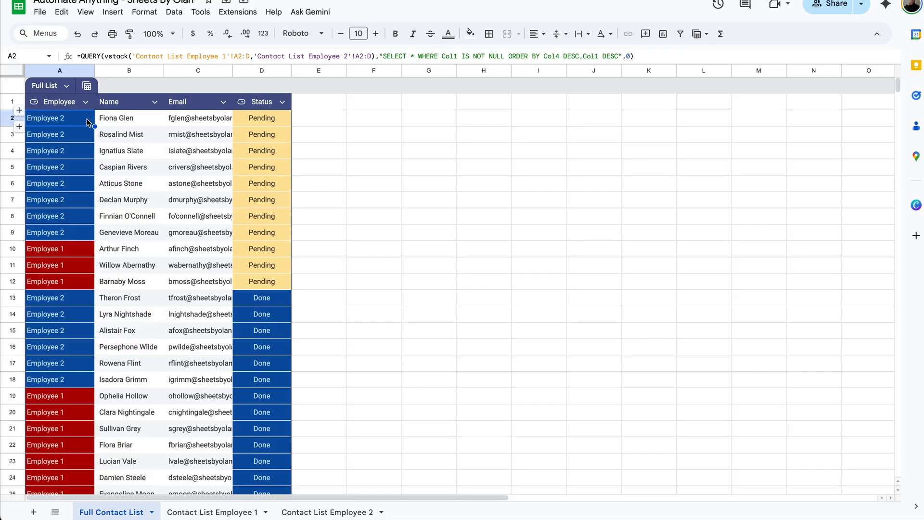
double_click(88, 122)
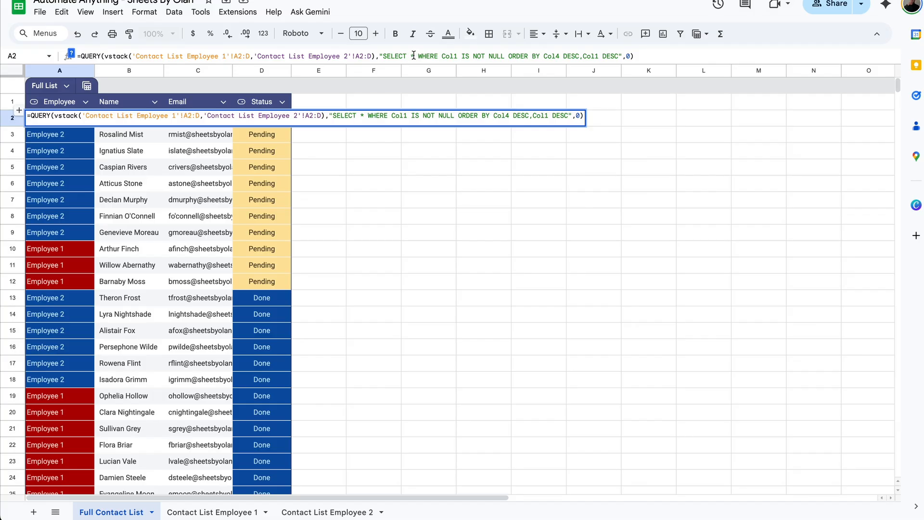
key(BackSpace)
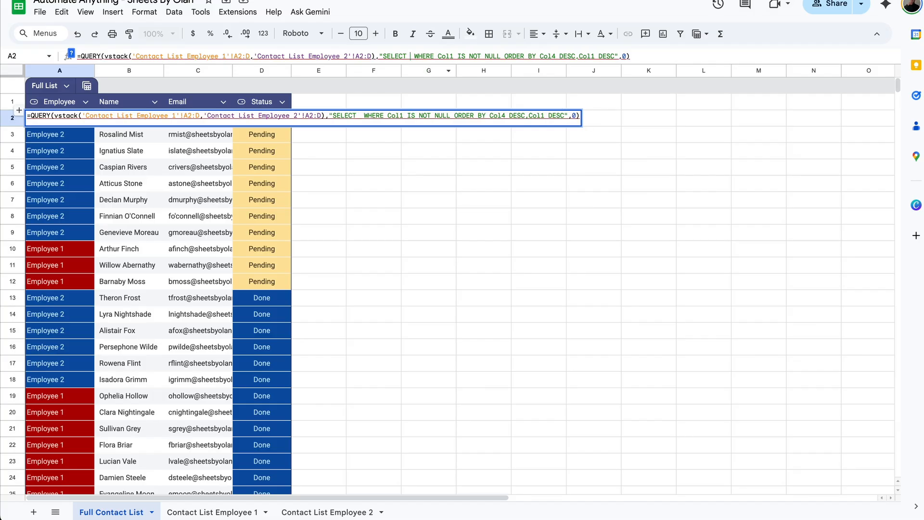
text(Col1,Co)
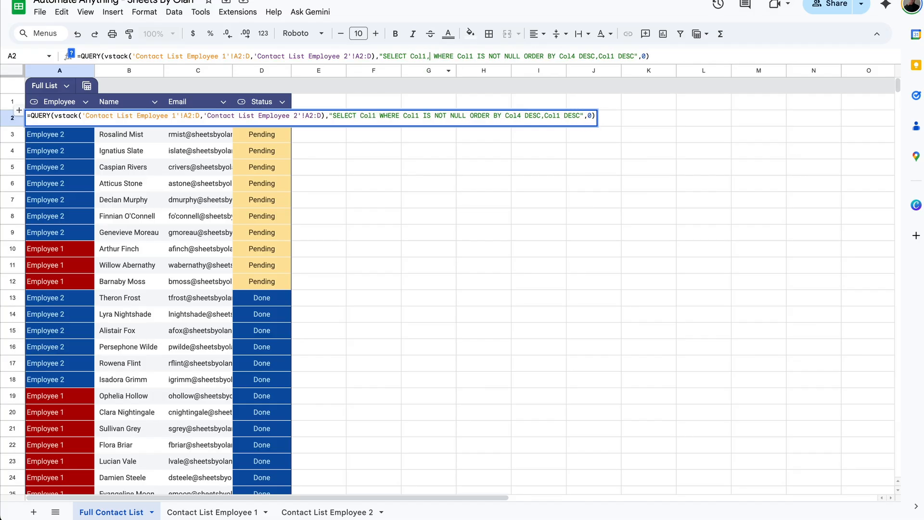
text(l2,Col4)
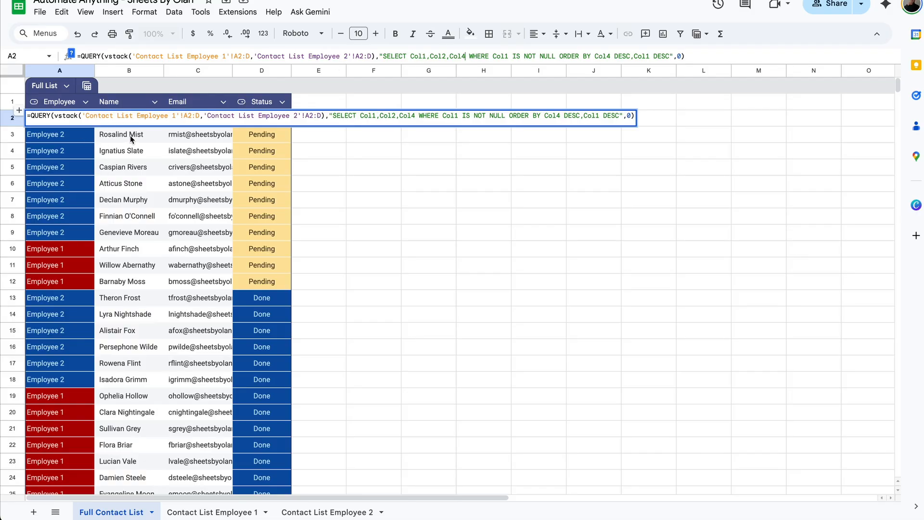
key(Return)
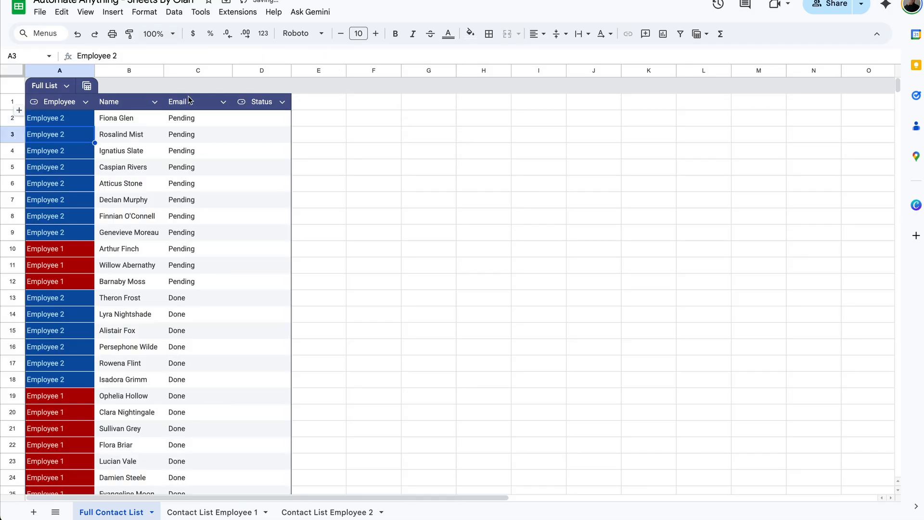
Delete the Email column from the Full Contact List sheet and check the formula in A2
right_click(192, 72)
click(234, 196)
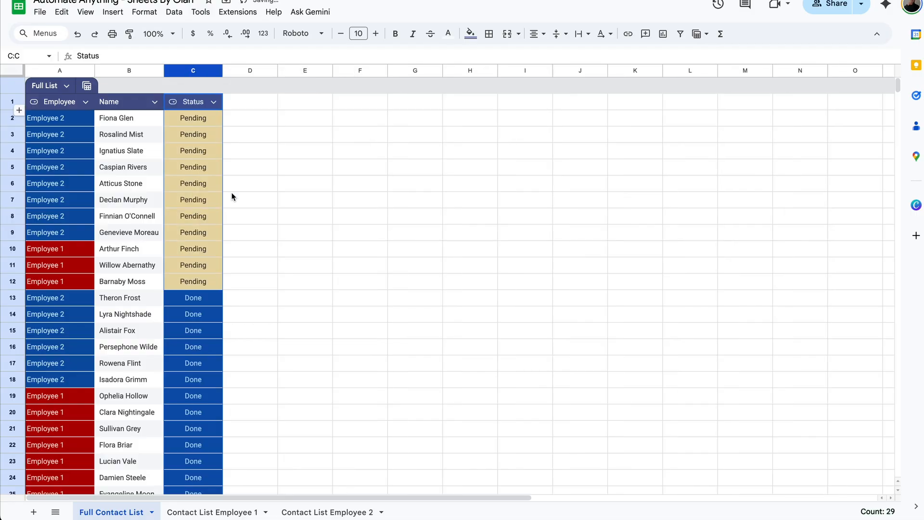
click(234, 136)
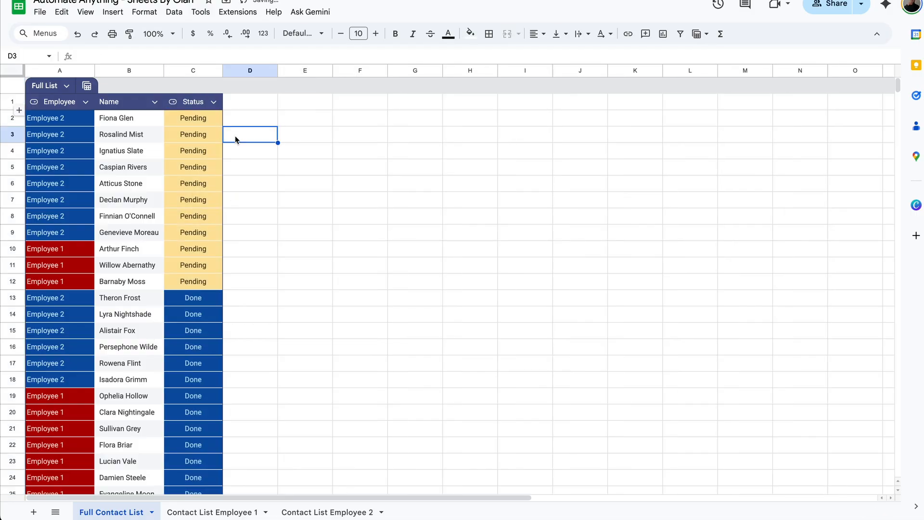
click(79, 120)
click(192, 153)
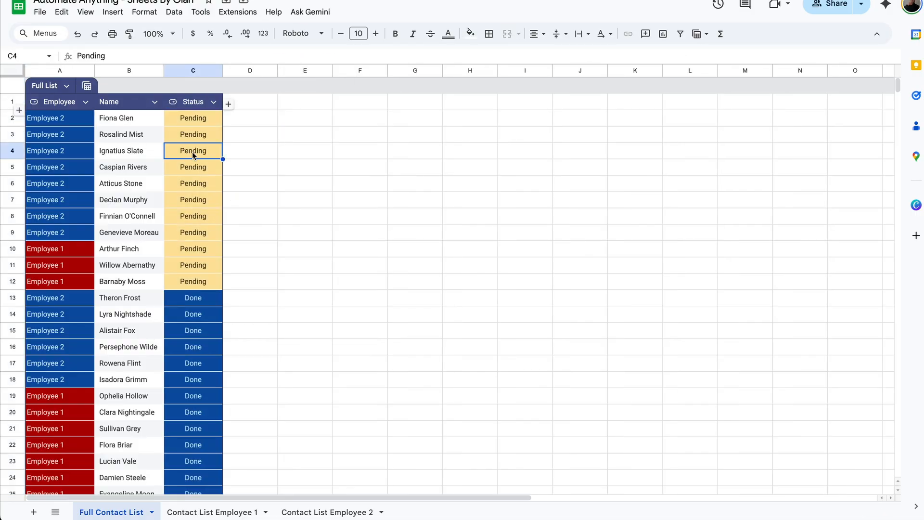
click(93, 122)
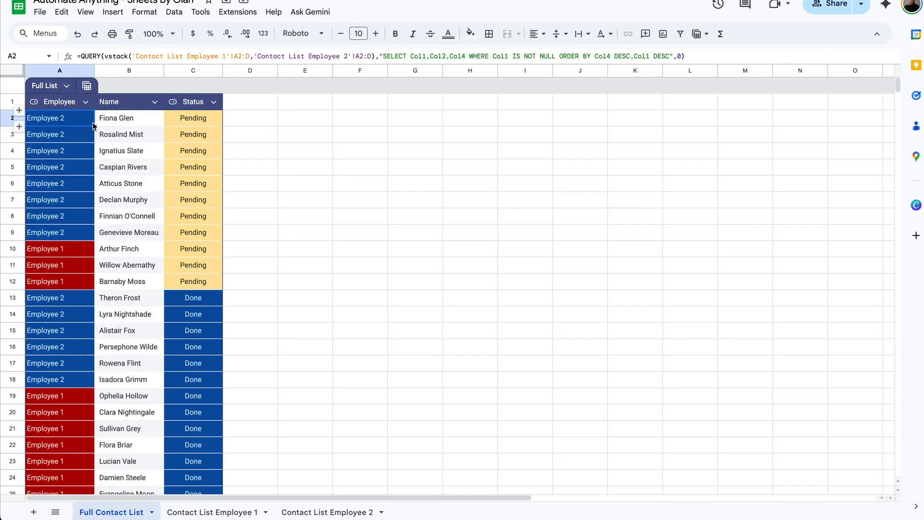